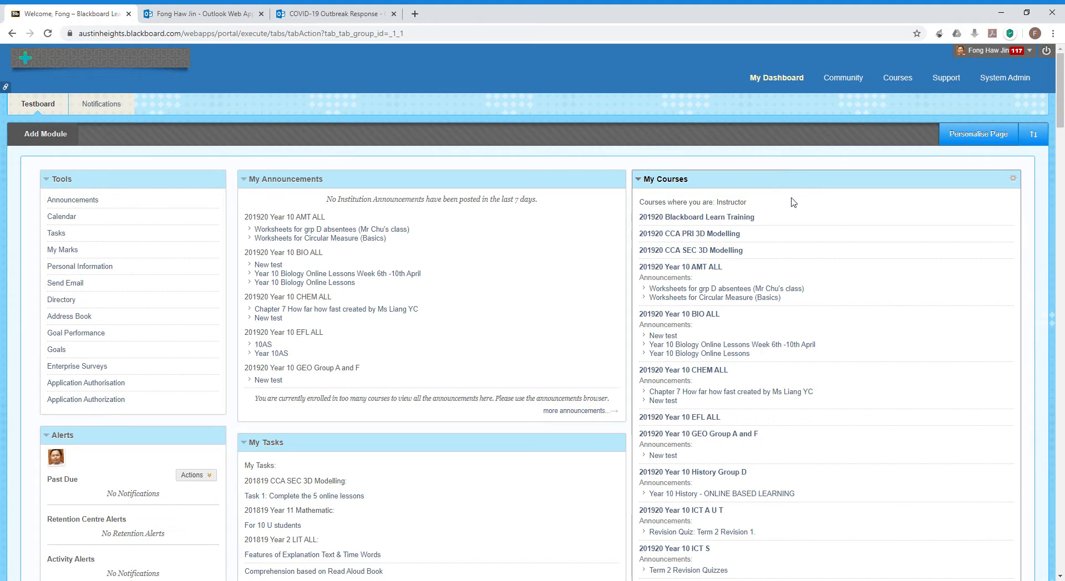
Open the 201920 Blackboard Learn Training course and make its hidden testing link visible to students.
{"action": "left_click", "coordinate": [754, 223]}
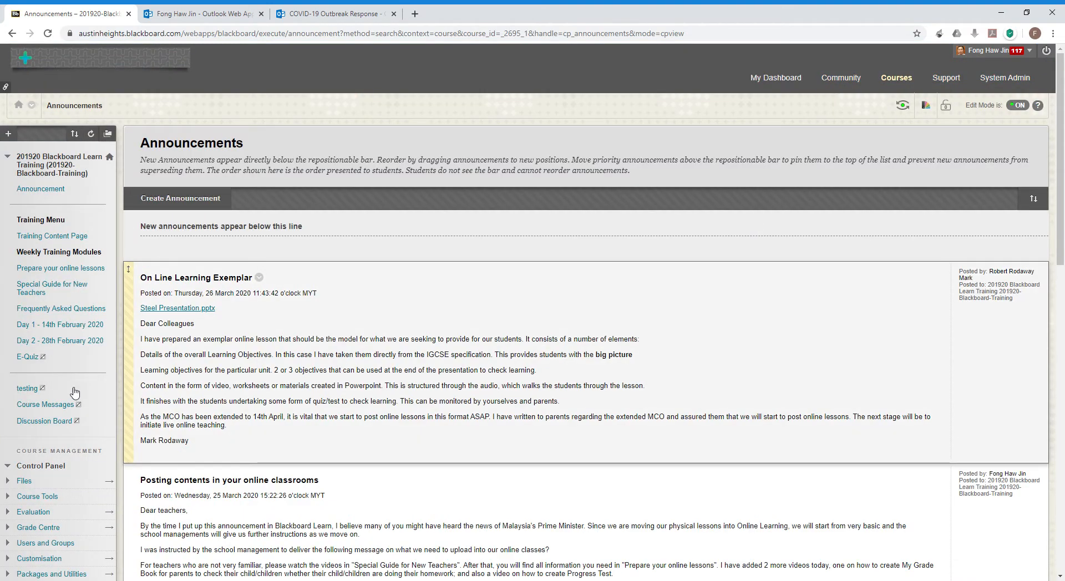
{"action": "left_click", "coordinate": [108, 388]}
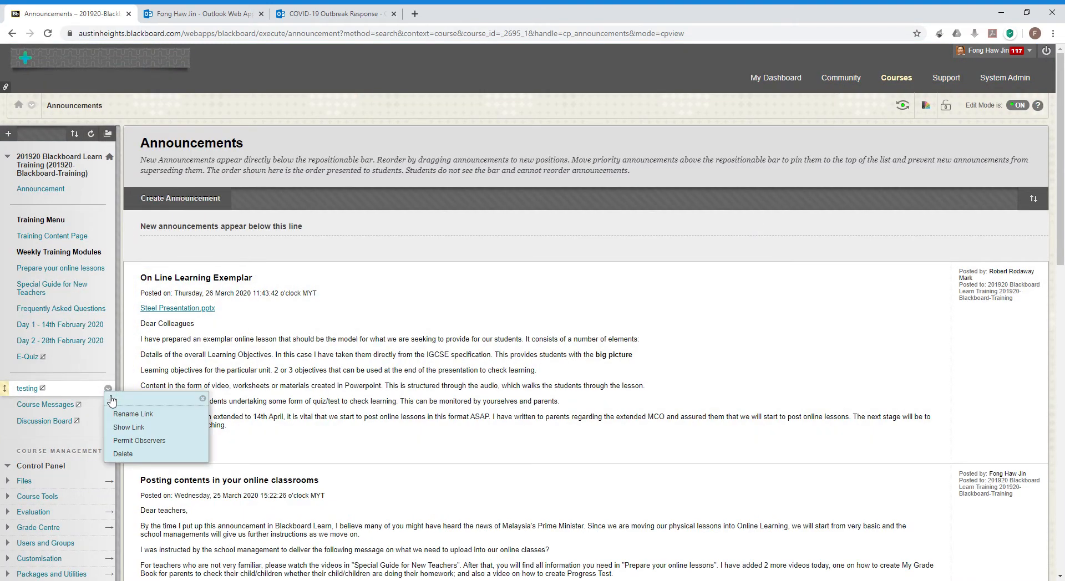
{"action": "left_click", "coordinate": [129, 431]}
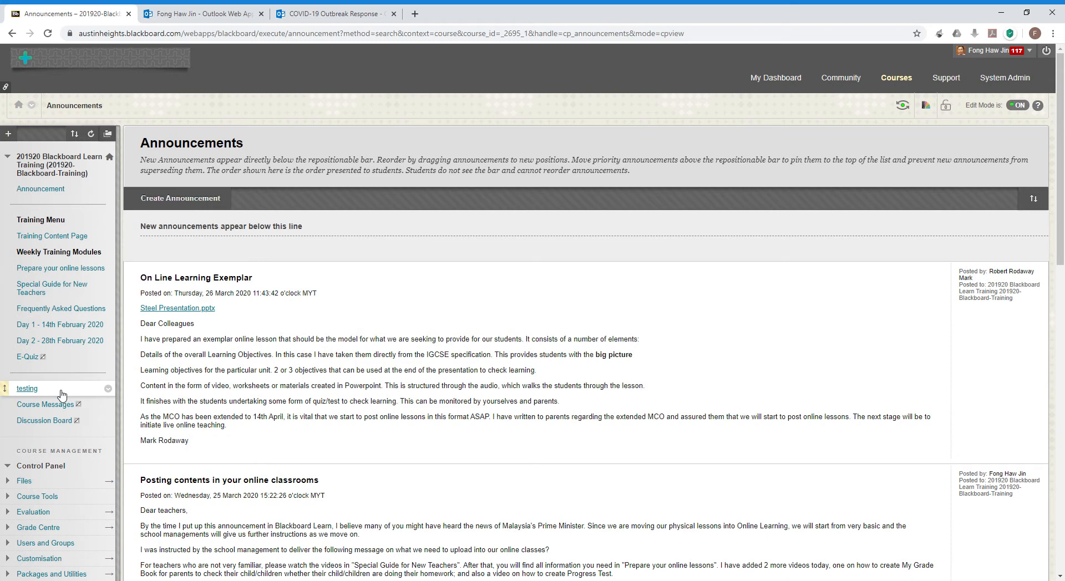
In the testing content area, start a new assignment named "Essay - Week 33 - I was late for school".
{"action": "left_click", "coordinate": [30, 390]}
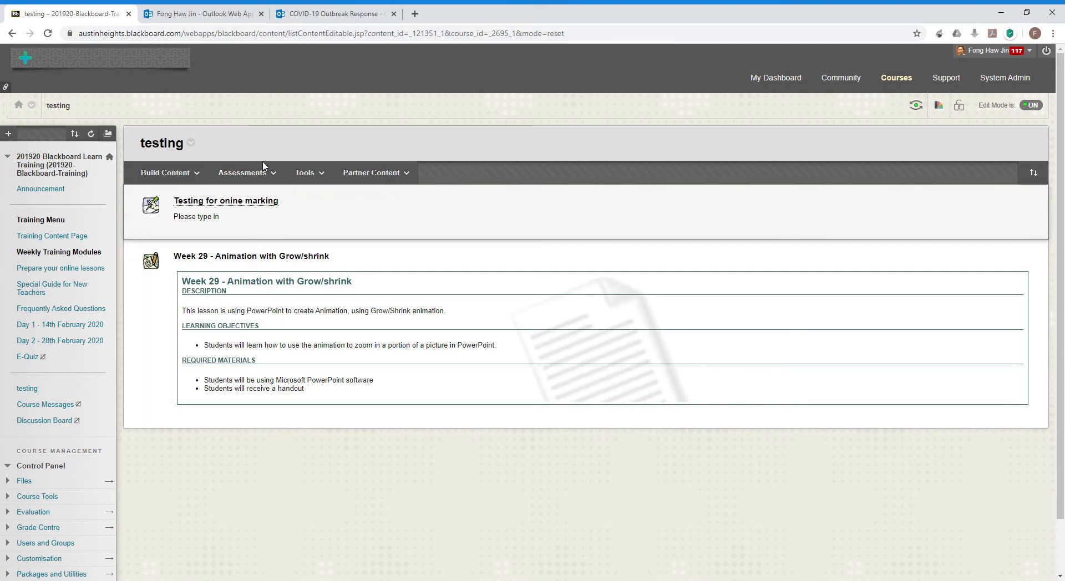
{"action": "left_click", "coordinate": [264, 175]}
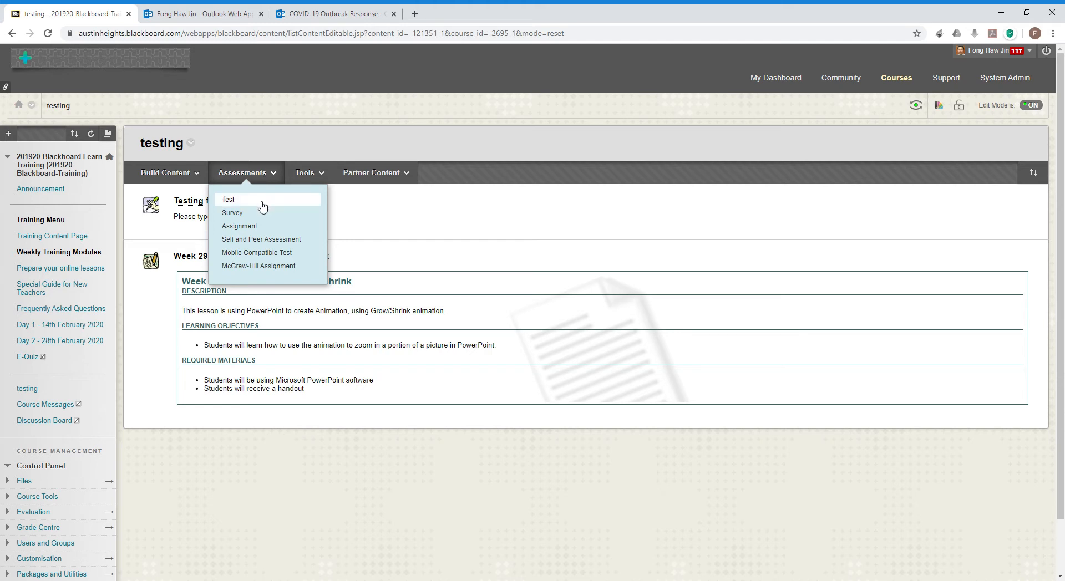
{"action": "left_click", "coordinate": [287, 227]}
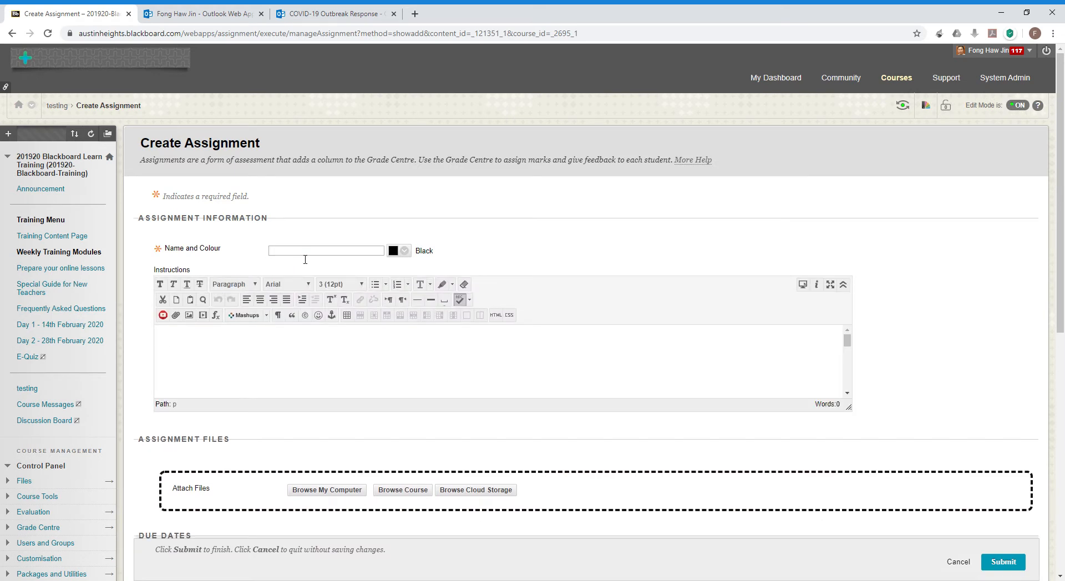
{"action": "type", "text": "Essay - Week 33"}
{"action": "type", "text": "te for schhool- was"}
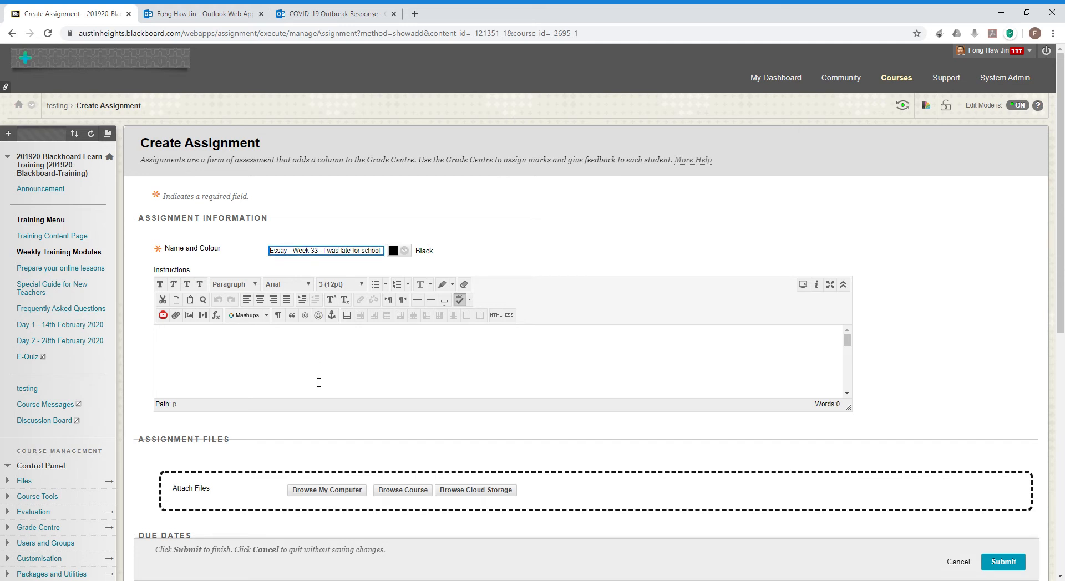
Write the assignment instructions on three lines: "Dear students,", "write an essay with the topic: I was late for school." and "750 words".
{"action": "left_click", "coordinate": [318, 359]}
{"action": "type", "text": "dEAR"}
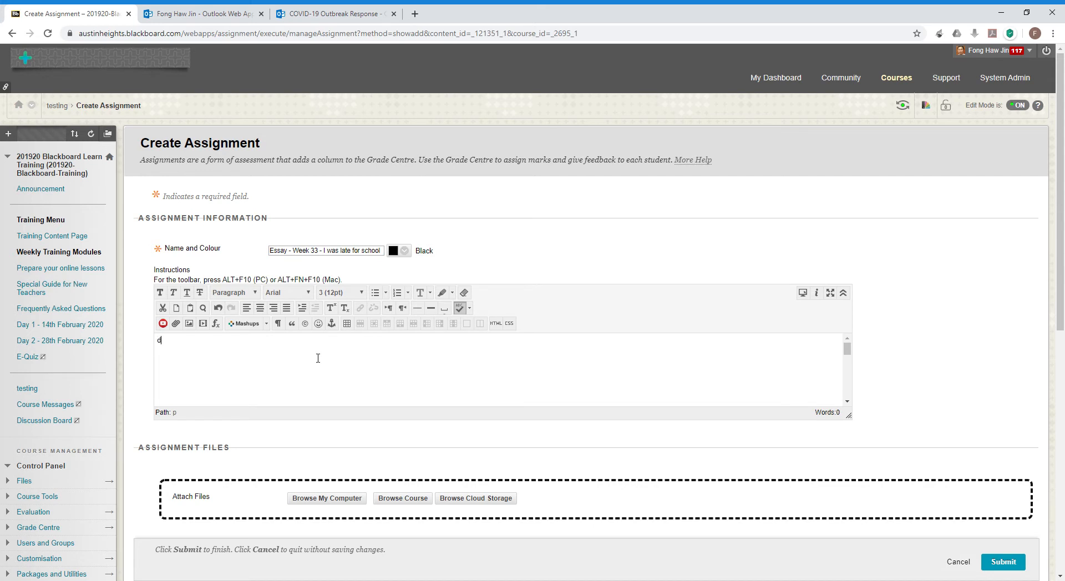
{"action": "key", "text": "BackSpace"}
{"action": "key", "text": "BackSpace"}
{"action": "key", "text": "BackSpace"}
{"action": "key", "text": "BackSpace"}
{"action": "type", "text": "Dear students,"}
{"action": "key", "text": "Return"}
{"action": "type", "text": "write an essay with the topic"}
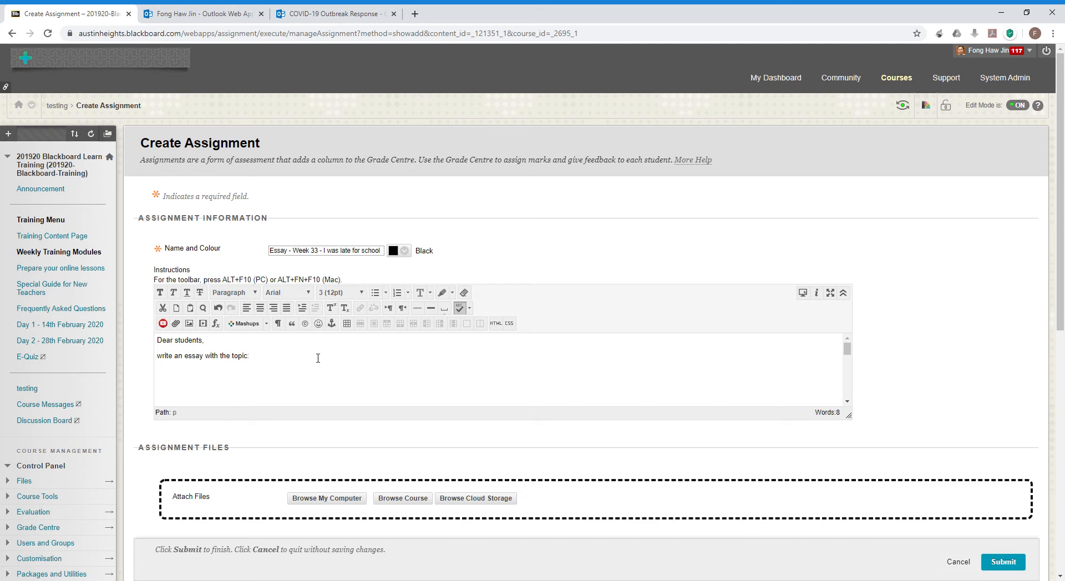
{"action": "type", "text": ": I was late "}
{"action": "type", "text": "for school"}
{"action": "type", "text": "750 wor"}
{"action": "type", "text": "ds"}
Set the assignment's possible points to 10.
{"action": "scroll", "coordinate": [590, 392], "scroll_direction": "down", "scroll_amount": 2}
{"action": "scroll", "coordinate": [589, 392], "scroll_direction": "up", "scroll_amount": 2}
{"action": "scroll", "coordinate": [899, 307], "scroll_direction": "down", "scroll_amount": 4}
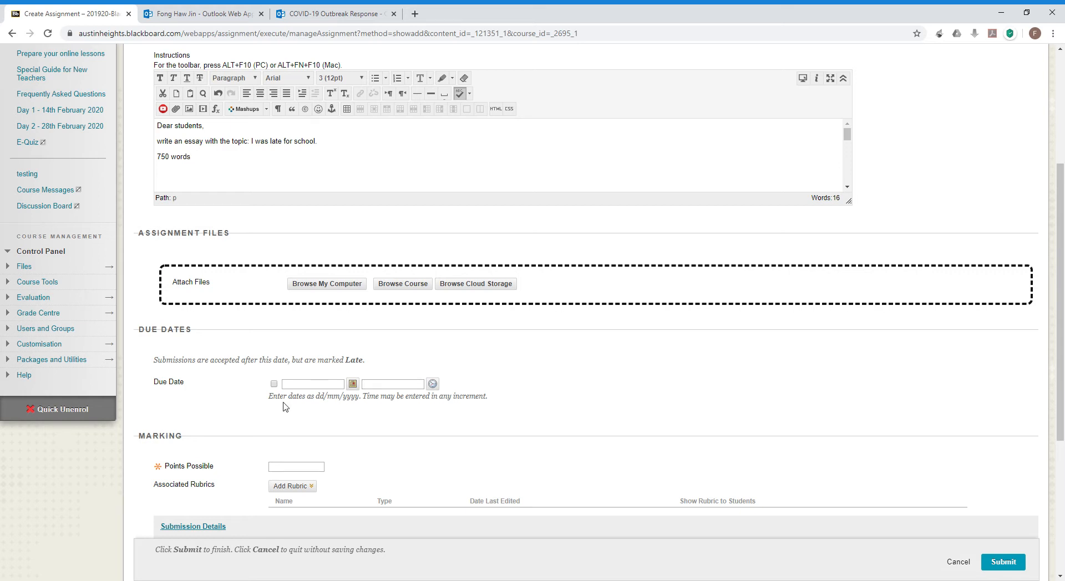
{"action": "scroll", "coordinate": [285, 408], "scroll_direction": "up", "scroll_amount": 1}
{"action": "scroll", "coordinate": [288, 394], "scroll_direction": "down", "scroll_amount": 3}
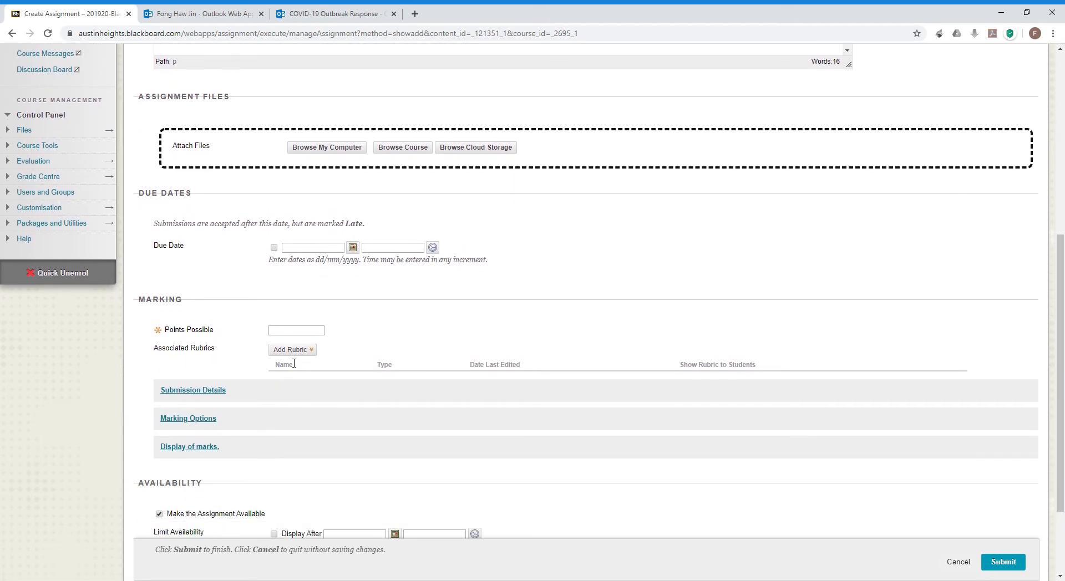
{"action": "left_click", "coordinate": [293, 349]}
{"action": "left_click", "coordinate": [310, 334]}
{"action": "left_click", "coordinate": [351, 341]}
{"action": "scroll", "coordinate": [351, 345], "scroll_direction": "down", "scroll_amount": 1}
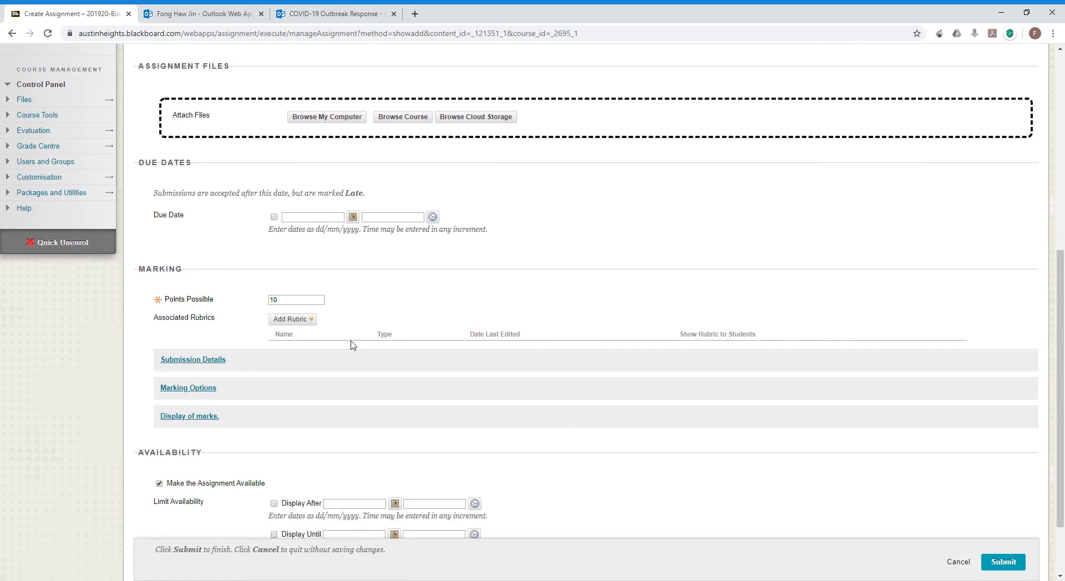
Check the options for adding a rubric and enable tracking of the assignment's number of views.
{"action": "scroll", "coordinate": [351, 345], "scroll_direction": "up", "scroll_amount": 4}
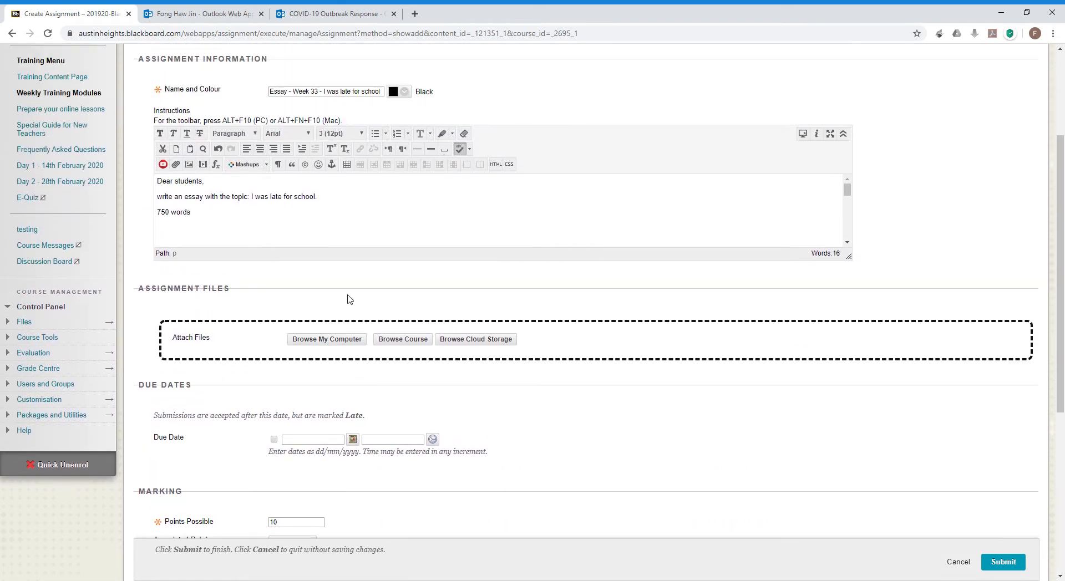
{"action": "scroll", "coordinate": [357, 337], "scroll_direction": "down", "scroll_amount": 3}
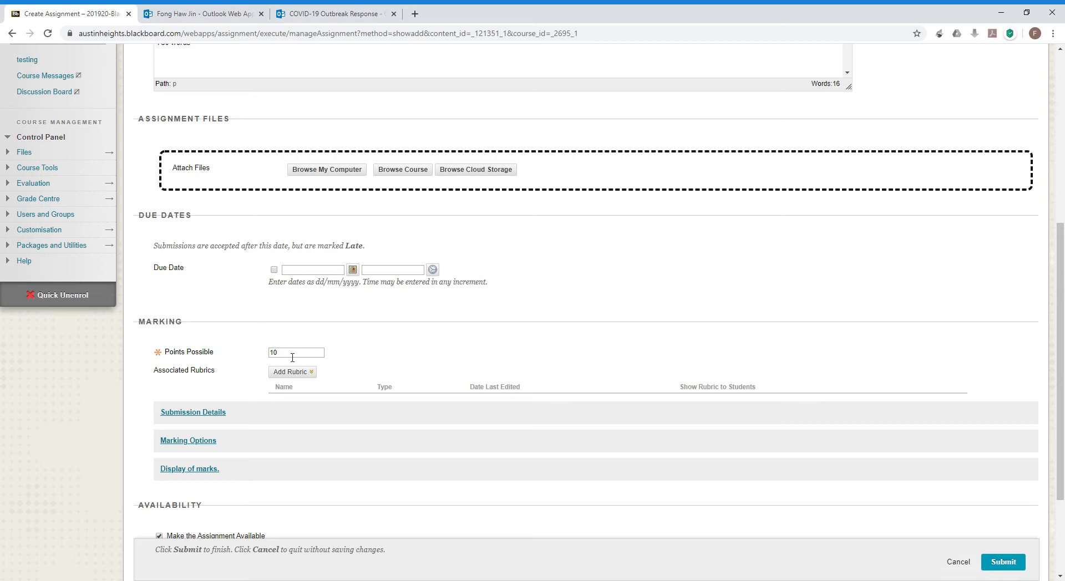
{"action": "left_click", "coordinate": [307, 375]}
{"action": "left_click", "coordinate": [310, 374]}
{"action": "scroll", "coordinate": [381, 362], "scroll_direction": "down", "scroll_amount": 3}
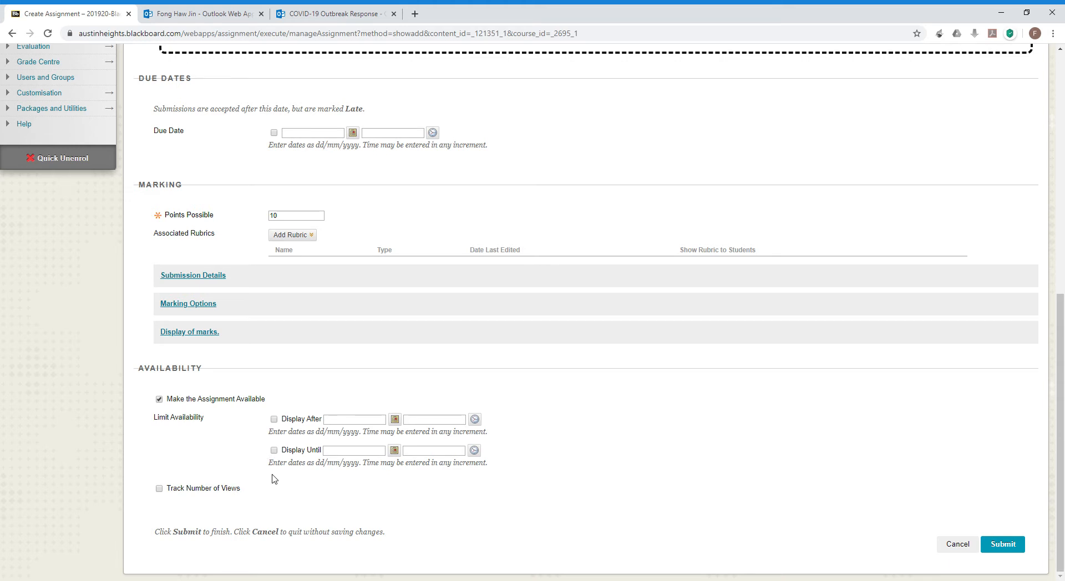
{"action": "left_click", "coordinate": [211, 488]}
Look over the completed assignment form and submit it to create the assignment.
{"action": "scroll", "coordinate": [853, 472], "scroll_direction": "up", "scroll_amount": 4}
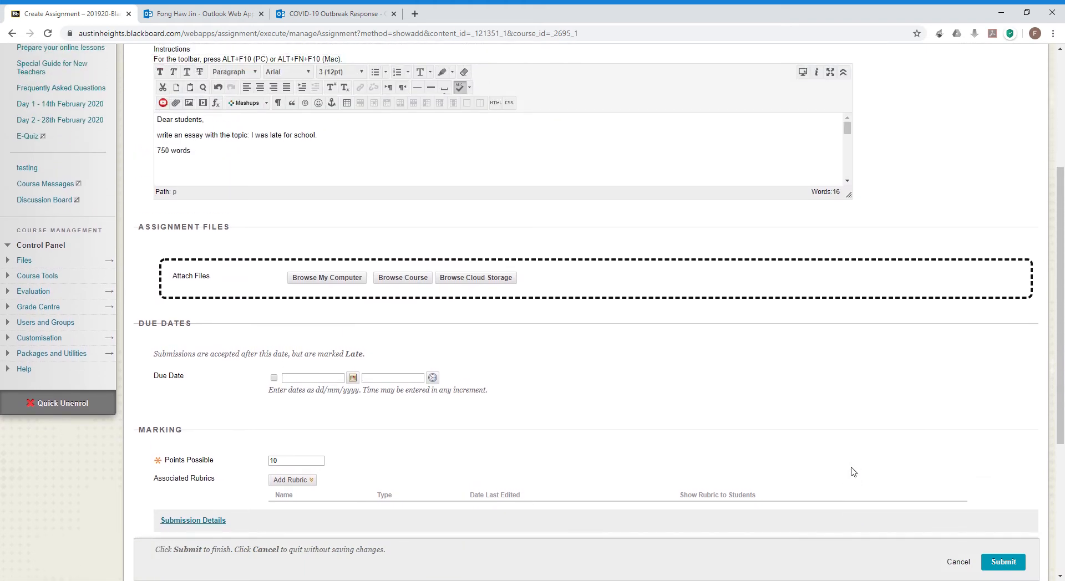
{"action": "scroll", "coordinate": [853, 472], "scroll_direction": "down", "scroll_amount": 4}
{"action": "scroll", "coordinate": [853, 472], "scroll_direction": "up", "scroll_amount": 6}
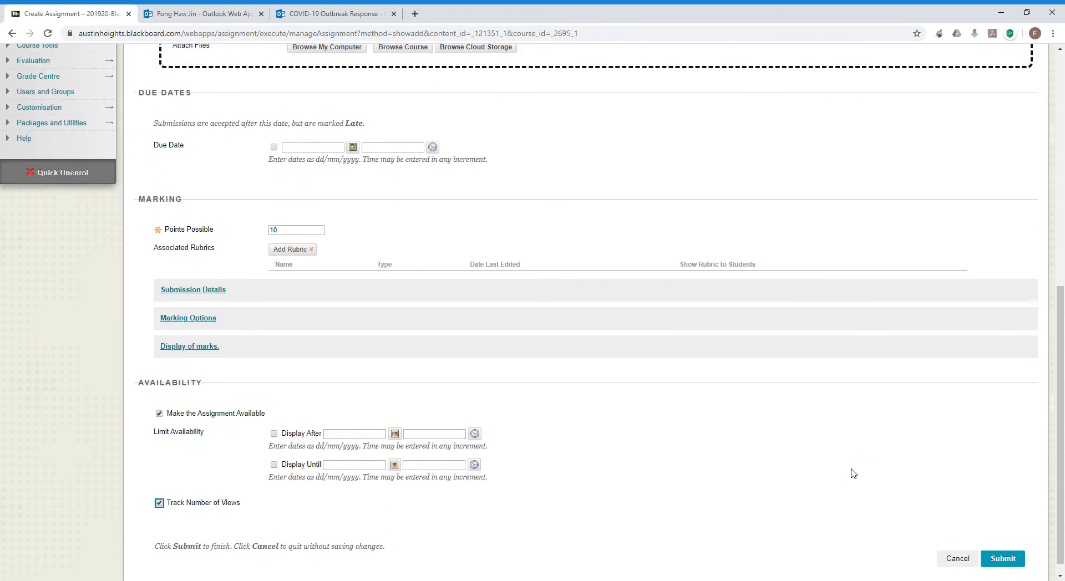
{"action": "scroll", "coordinate": [853, 473], "scroll_direction": "up", "scroll_amount": 3}
{"action": "scroll", "coordinate": [853, 473], "scroll_direction": "down", "scroll_amount": 5}
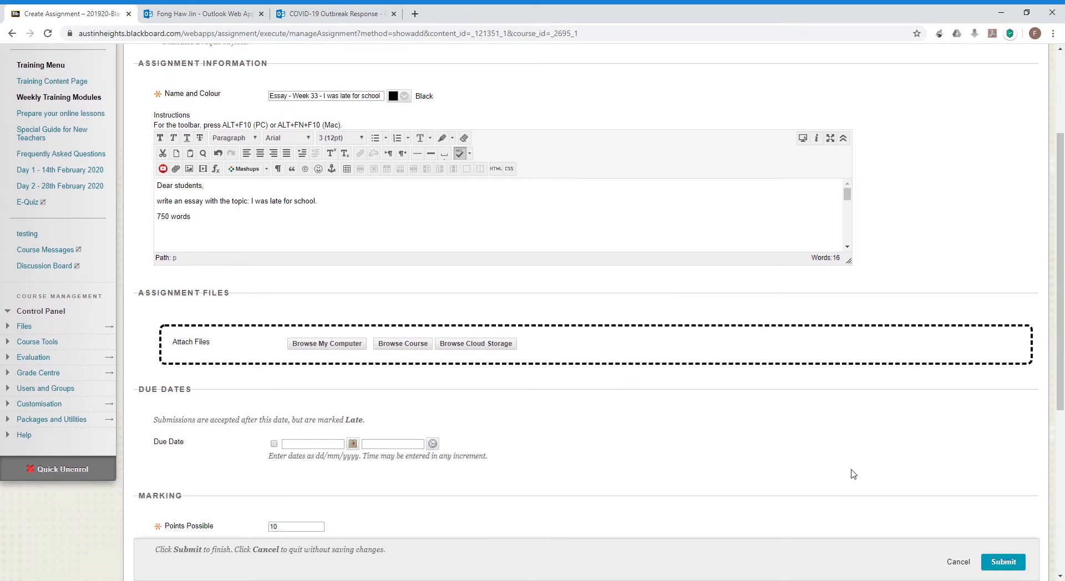
{"action": "scroll", "coordinate": [853, 473], "scroll_direction": "down", "scroll_amount": 1}
{"action": "scroll", "coordinate": [853, 473], "scroll_direction": "up", "scroll_amount": 4}
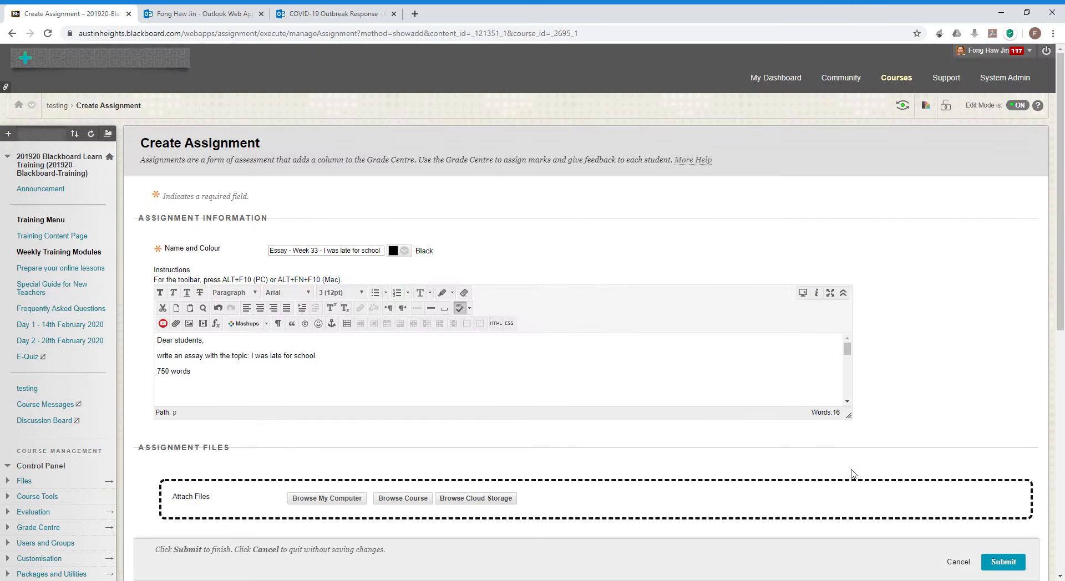
{"action": "scroll", "coordinate": [853, 473], "scroll_direction": "down", "scroll_amount": 2}
{"action": "scroll", "coordinate": [853, 474], "scroll_direction": "down", "scroll_amount": 5}
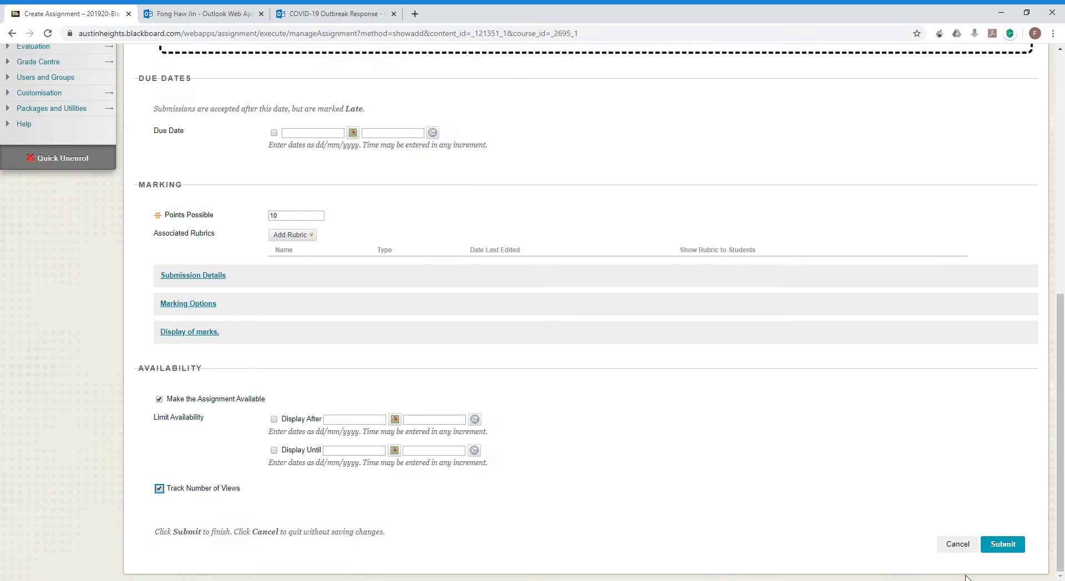
{"action": "left_click", "coordinate": [996, 547]}
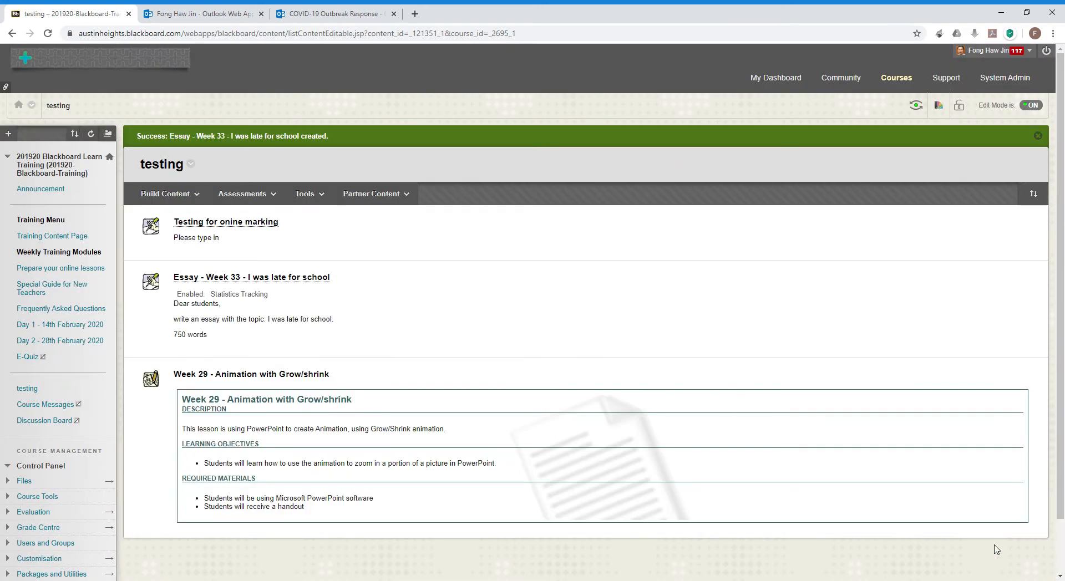
Enter student preview and open the Week 33 essay assignment from the testing area.
{"action": "left_click", "coordinate": [916, 108]}
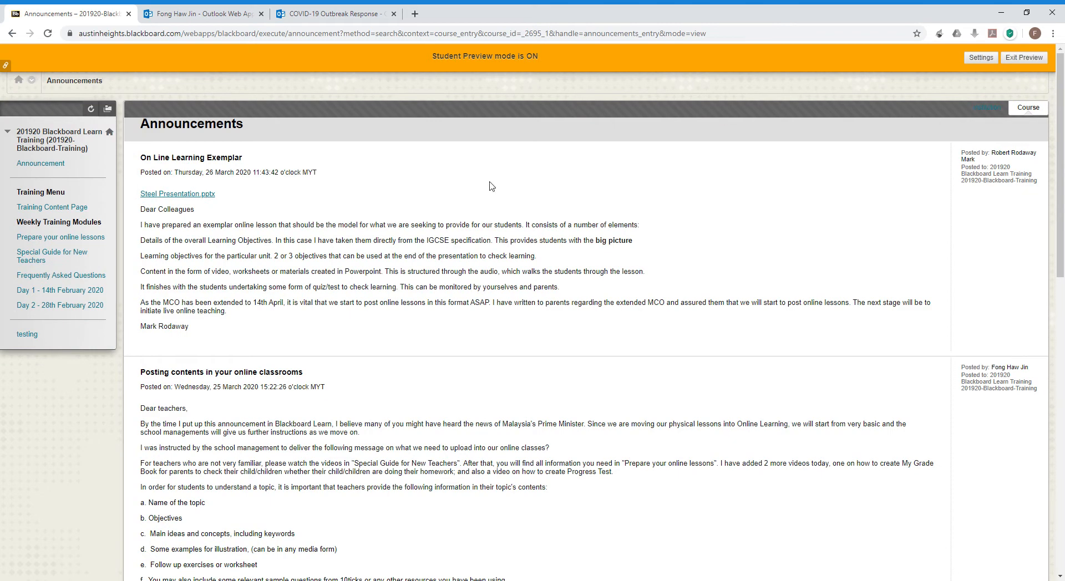
{"action": "left_click", "coordinate": [29, 334]}
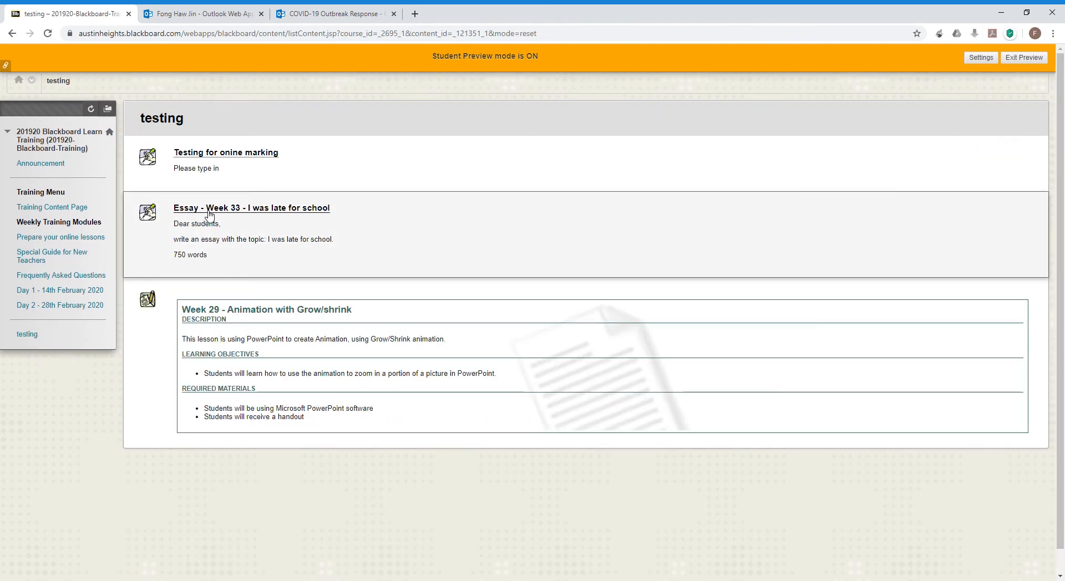
{"action": "left_click", "coordinate": [209, 213]}
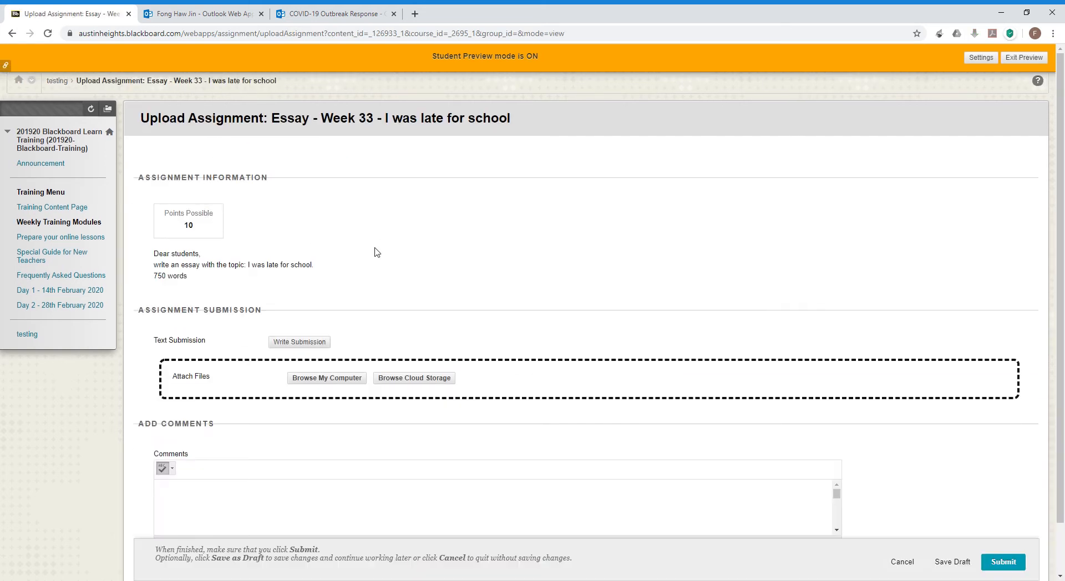
Open the text editor for writing the essay submission directly on the page.
{"action": "scroll", "coordinate": [376, 253], "scroll_direction": "down", "scroll_amount": 1}
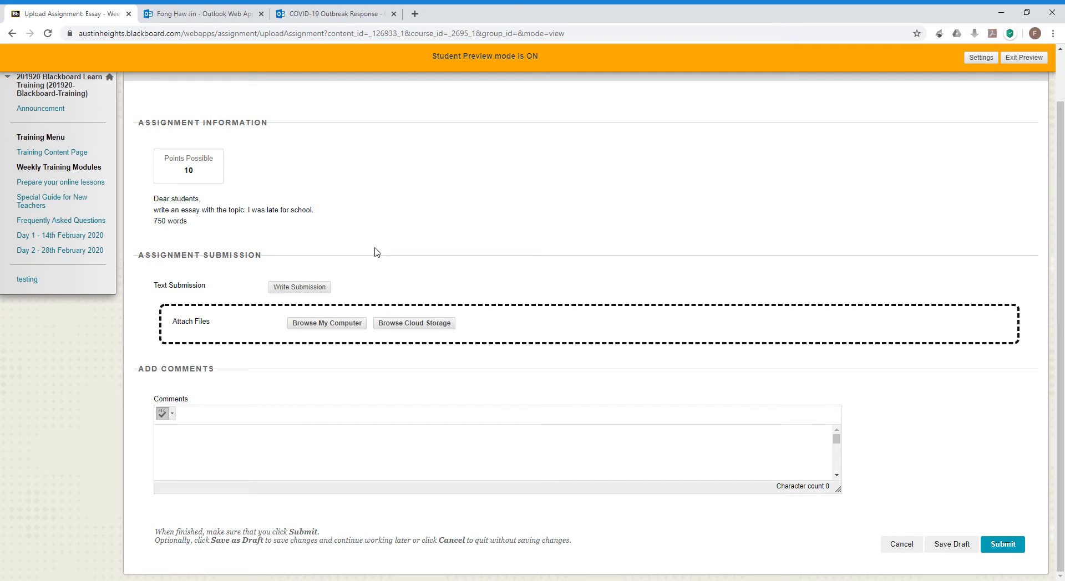
{"action": "left_click", "coordinate": [326, 287]}
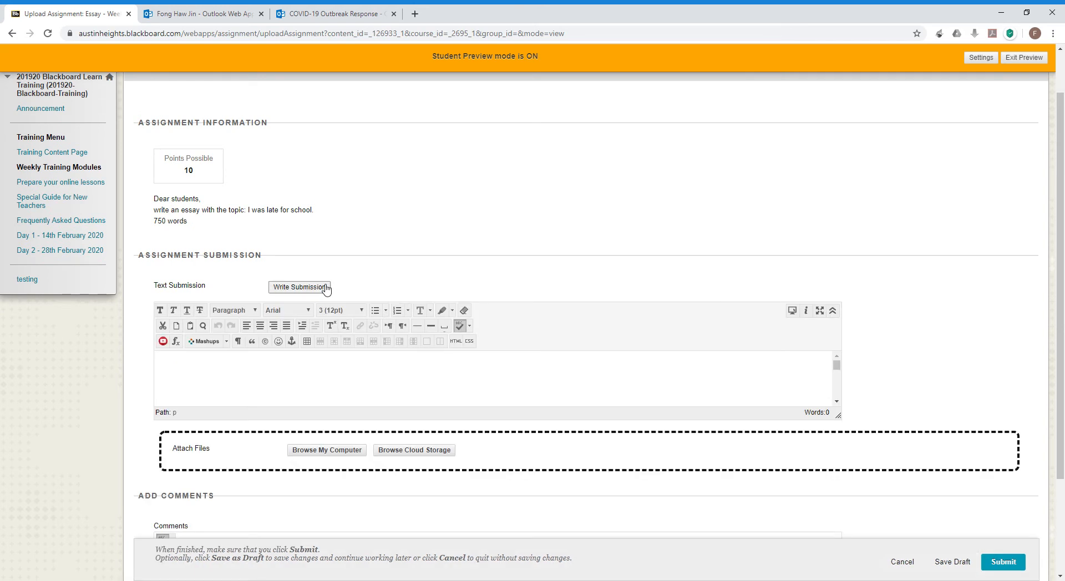
{"action": "left_click", "coordinate": [328, 360]}
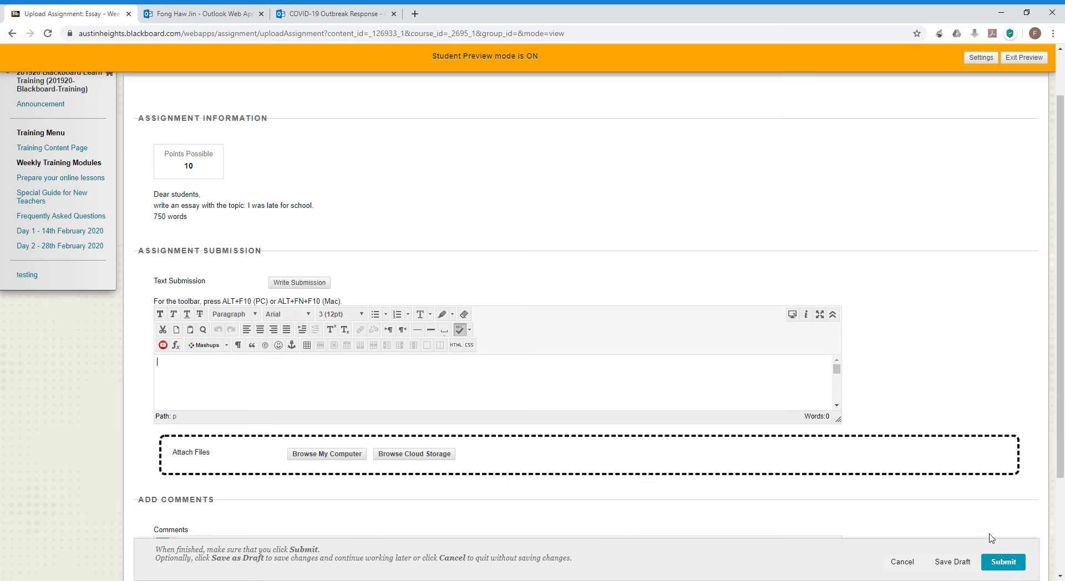
{"action": "scroll", "coordinate": [991, 538], "scroll_direction": "down", "scroll_amount": 3}
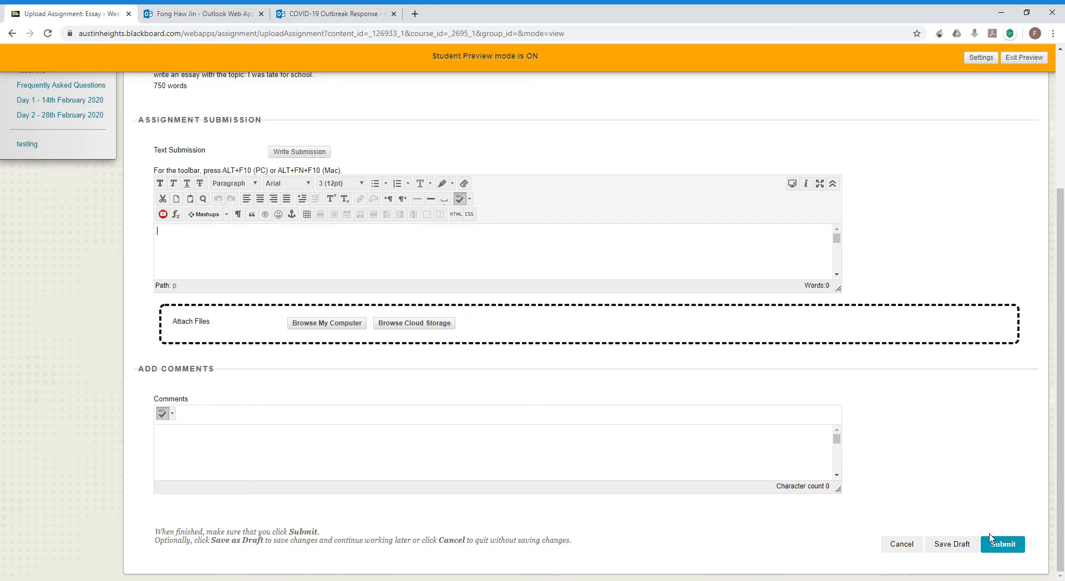
Attach assignment 1.docx from the computer to the essay assignment and submit it.
{"action": "left_click", "coordinate": [350, 325]}
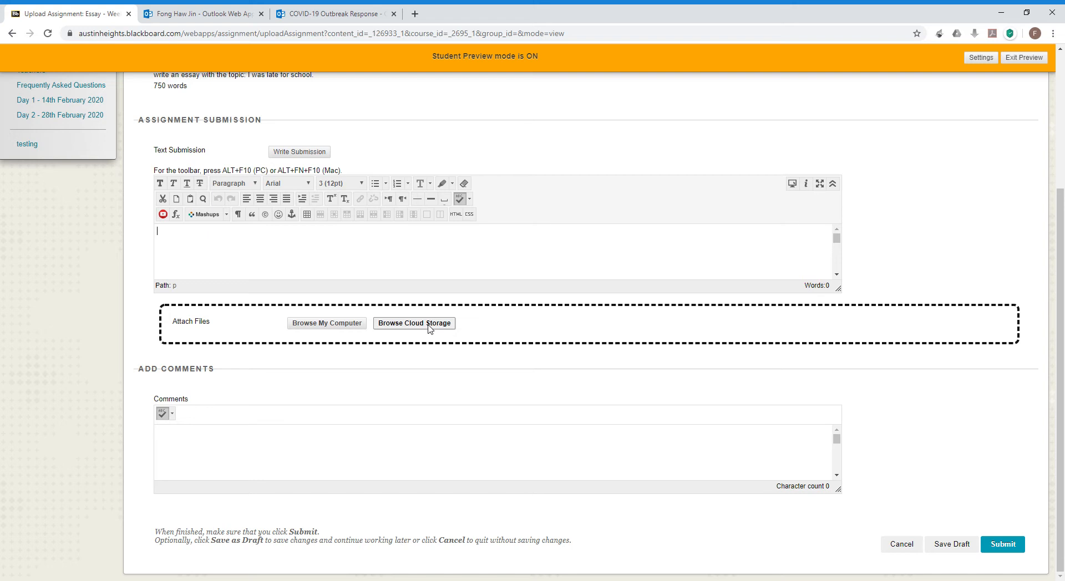
{"action": "left_click", "coordinate": [328, 326]}
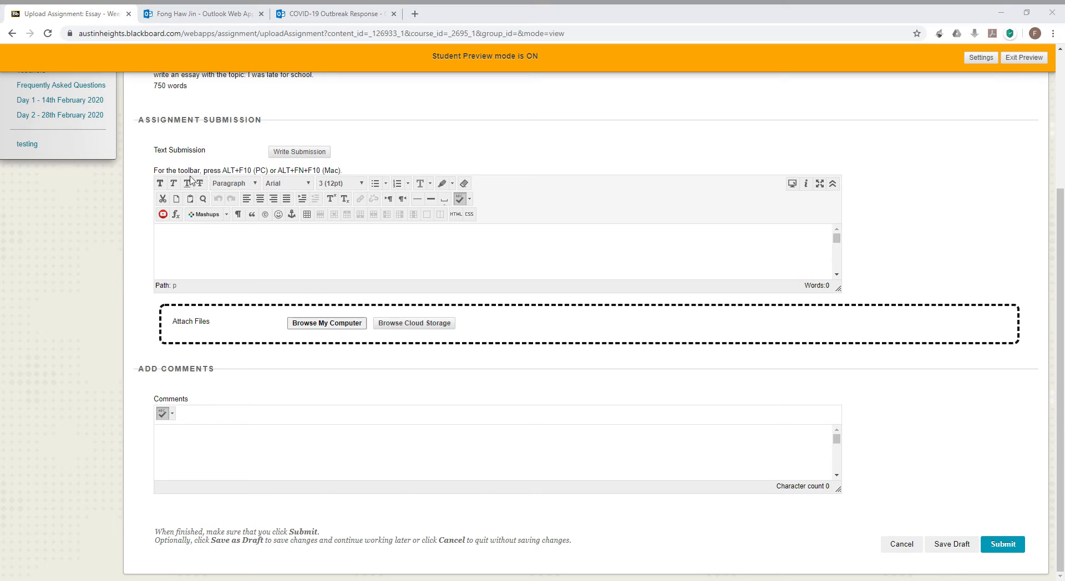
{"action": "left_click", "coordinate": [427, 287]}
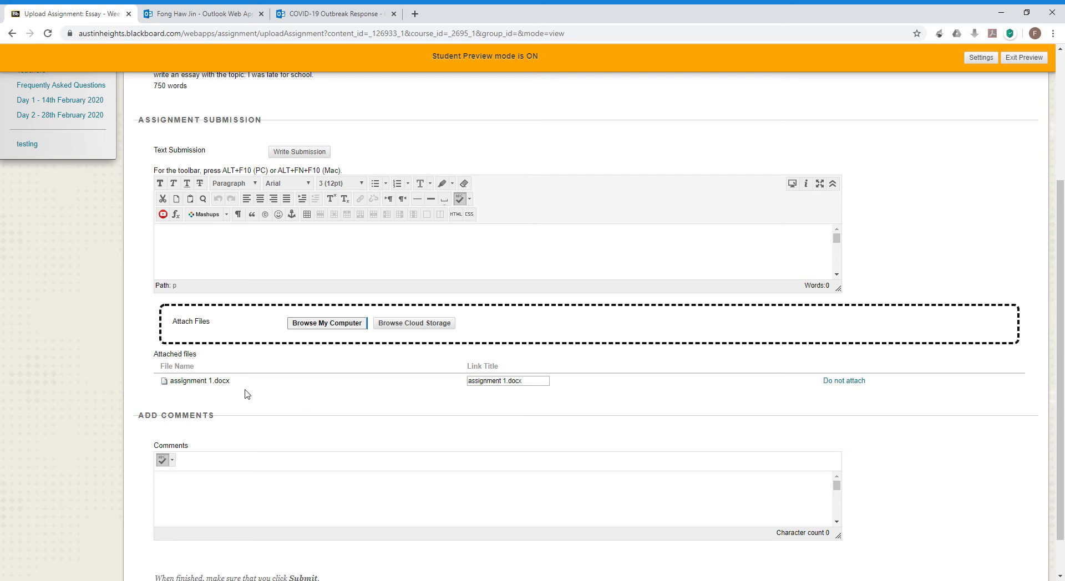
{"action": "scroll", "coordinate": [993, 543], "scroll_direction": "down", "scroll_amount": 1}
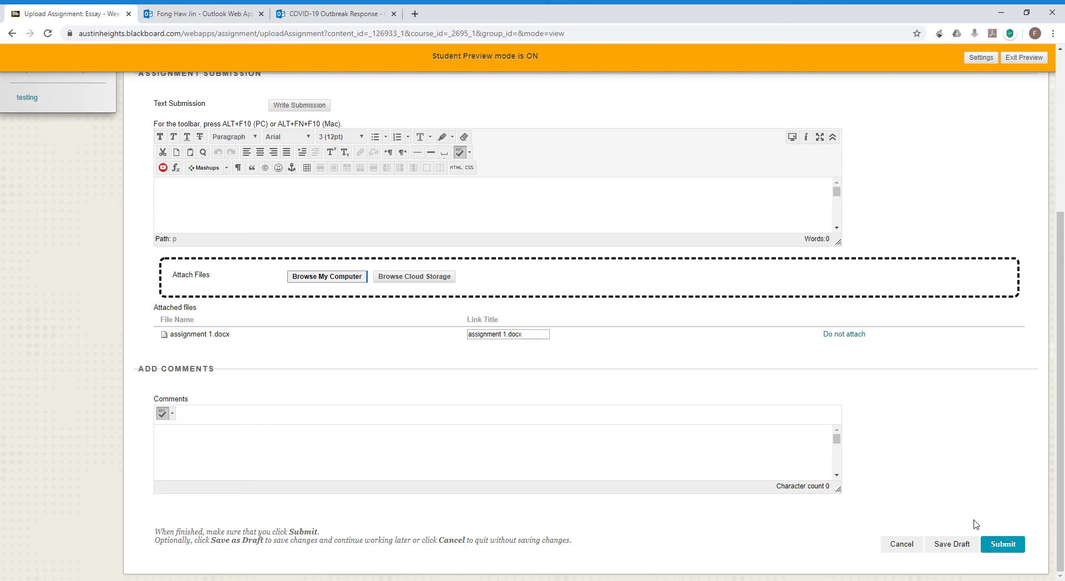
{"action": "left_click", "coordinate": [1003, 548]}
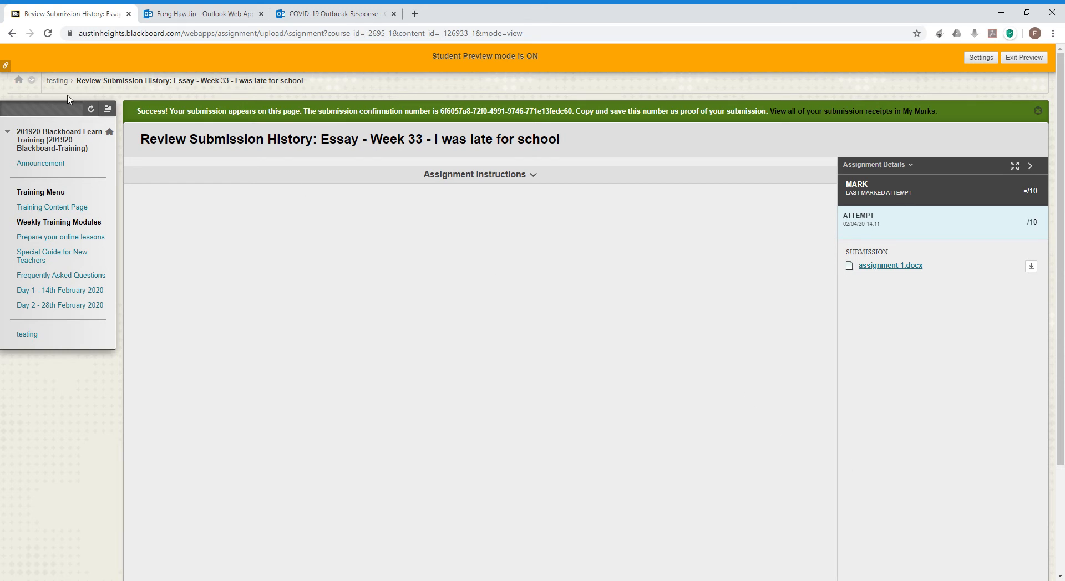
Reload the submission history page and view the preview of the submitted assignment 1.docx.
{"action": "left_click", "coordinate": [45, 40]}
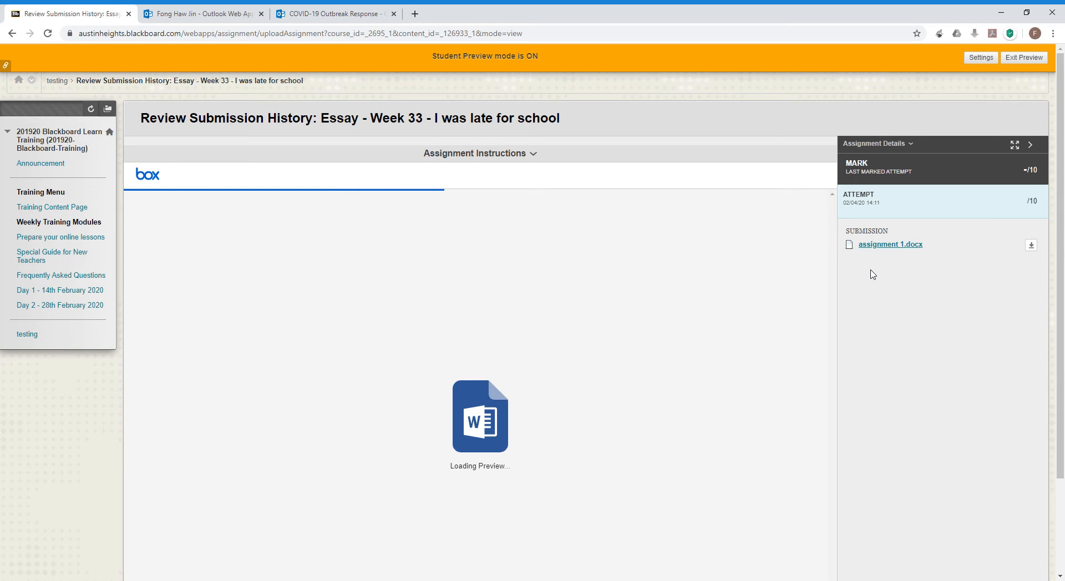
{"action": "scroll", "coordinate": [872, 274], "scroll_direction": "down", "scroll_amount": 2}
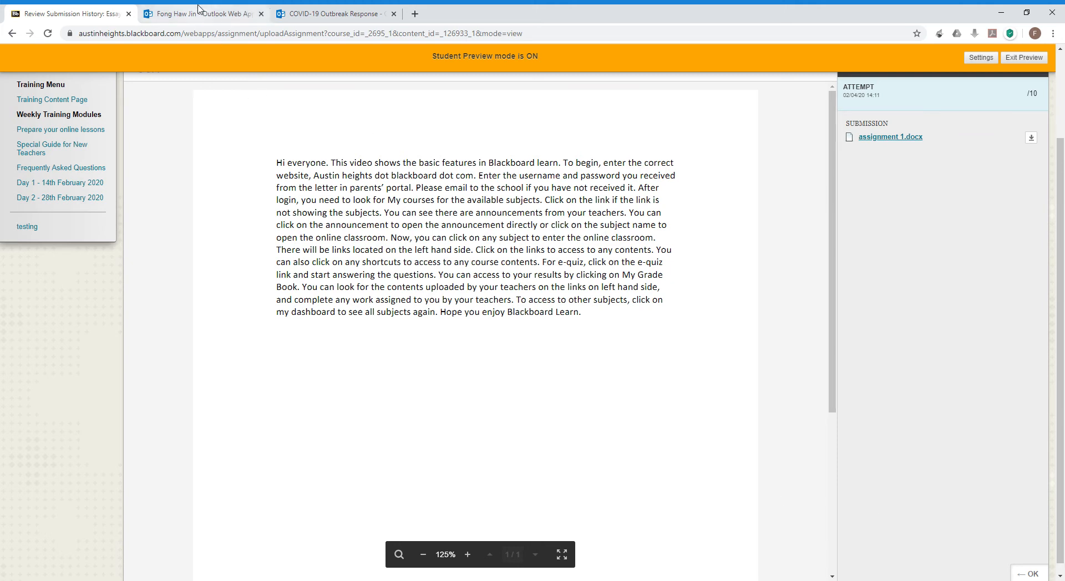
Read the "Submission received" email from Blackboard in Outlook Web App and return to the Blackboard submission history page.
{"action": "left_click", "coordinate": [198, 9]}
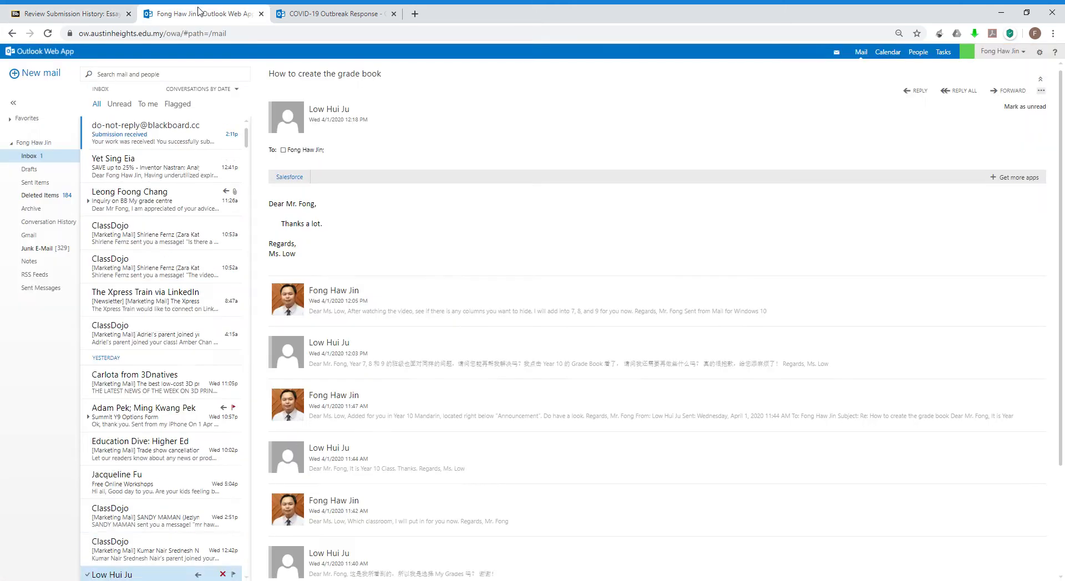
{"action": "left_click", "coordinate": [117, 143]}
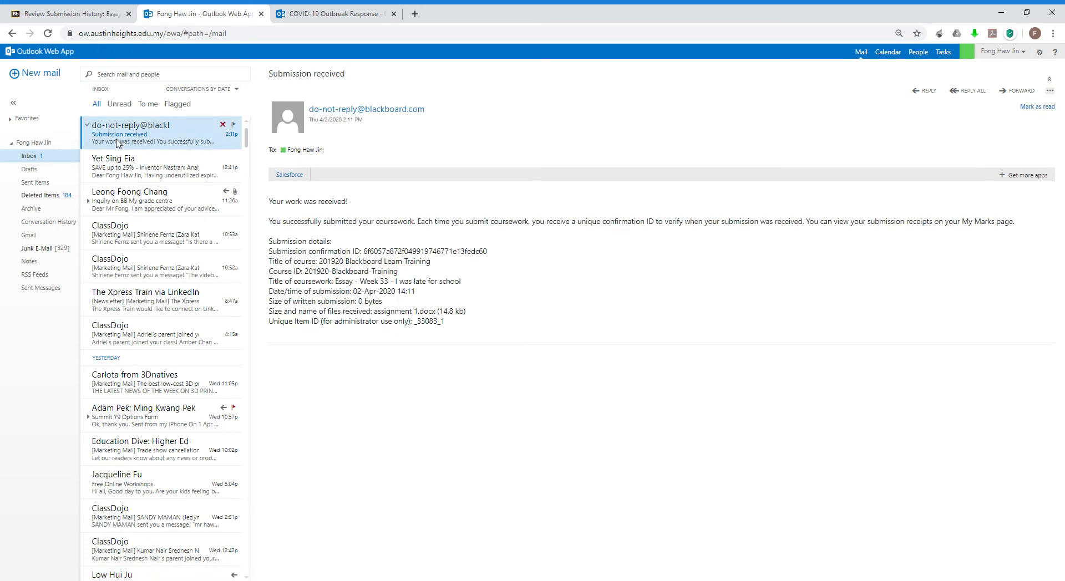
{"action": "left_click", "coordinate": [57, 9]}
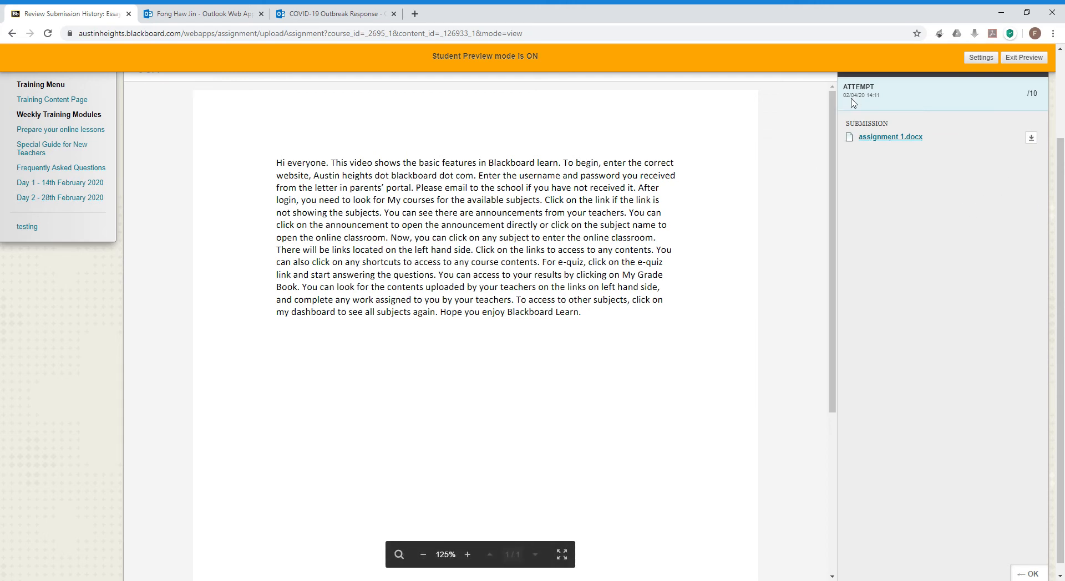
Exit student preview mode, reloading the submission history page when leaving the preview stalls.
{"action": "left_click", "coordinate": [1017, 58]}
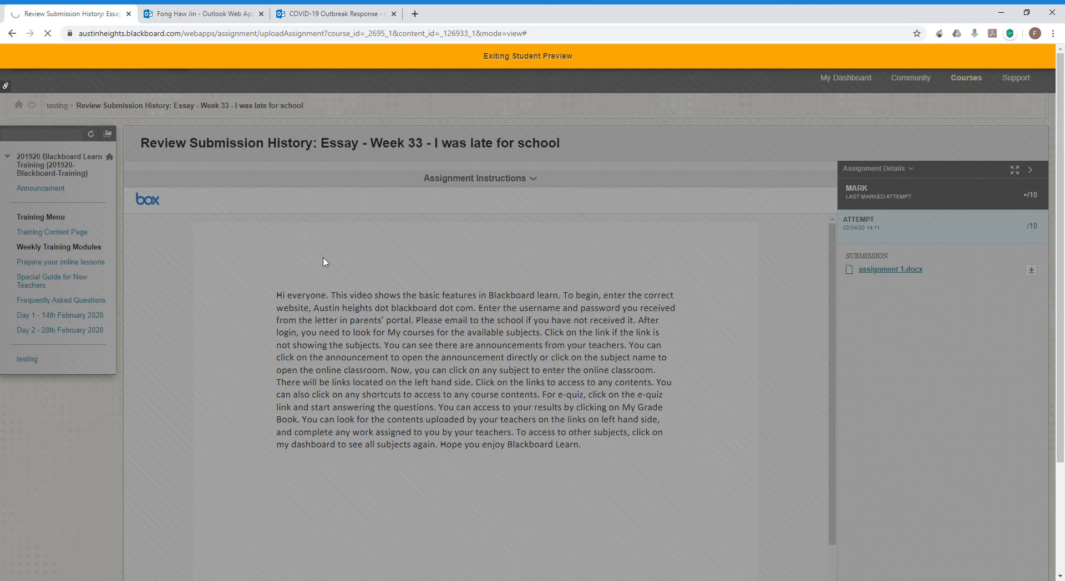
{"action": "left_click", "coordinate": [48, 34]}
{"action": "left_click", "coordinate": [48, 35]}
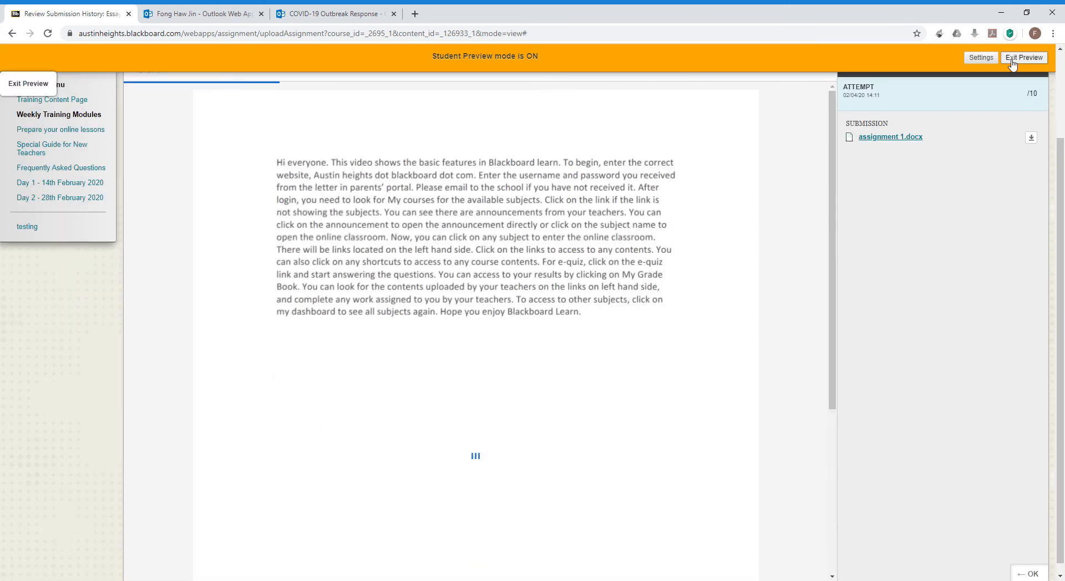
{"action": "left_click", "coordinate": [1011, 62]}
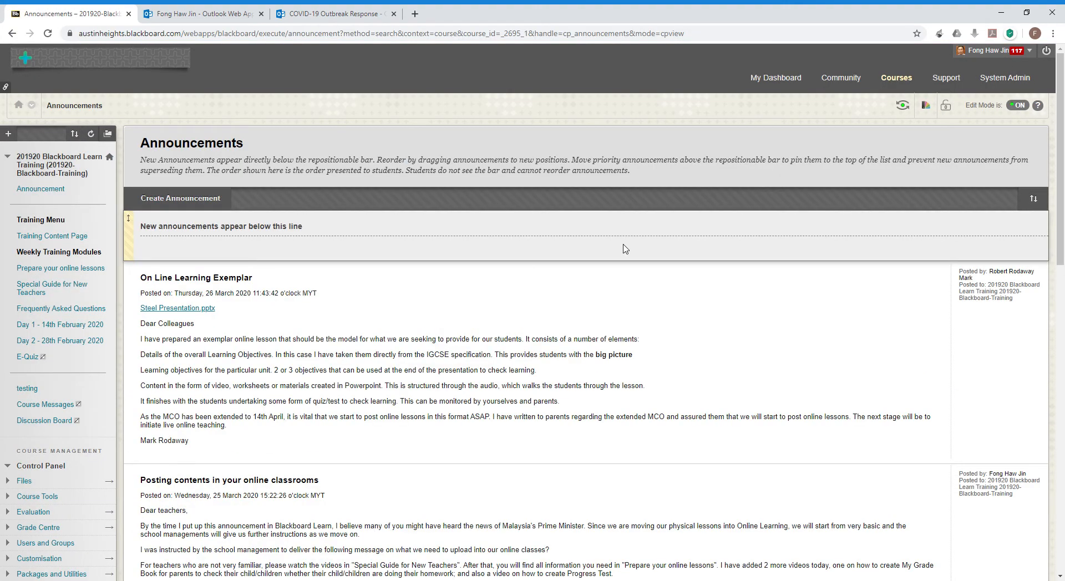
Open the Full Grade Centre of the Blackboard Learn Training course.
{"action": "scroll", "coordinate": [626, 249], "scroll_direction": "down", "scroll_amount": 2}
{"action": "scroll", "coordinate": [625, 249], "scroll_direction": "up", "scroll_amount": 2}
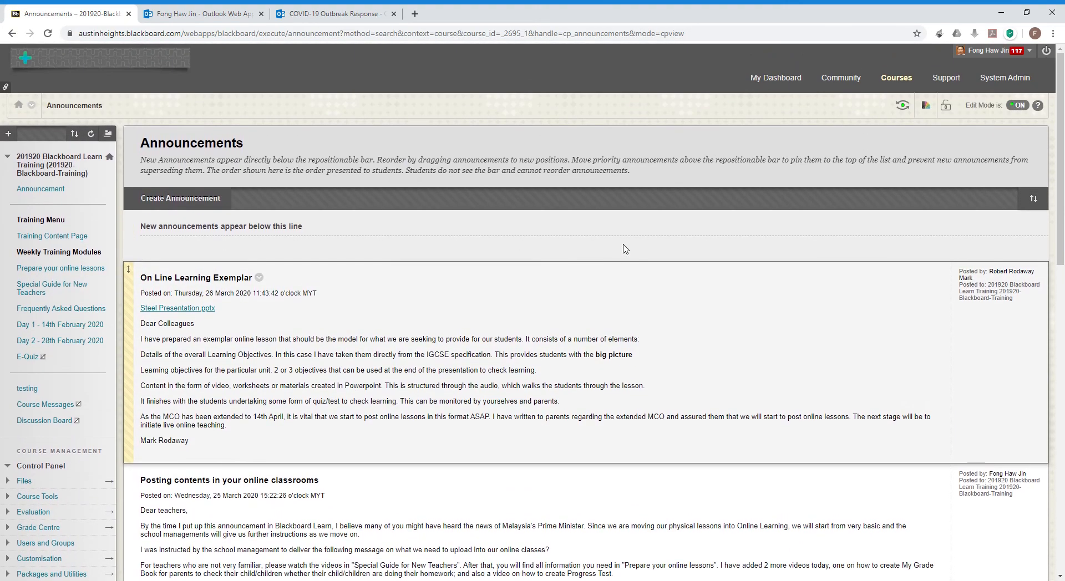
{"action": "scroll", "coordinate": [626, 249], "scroll_direction": "down", "scroll_amount": 1}
{"action": "scroll", "coordinate": [626, 249], "scroll_direction": "down", "scroll_amount": 2}
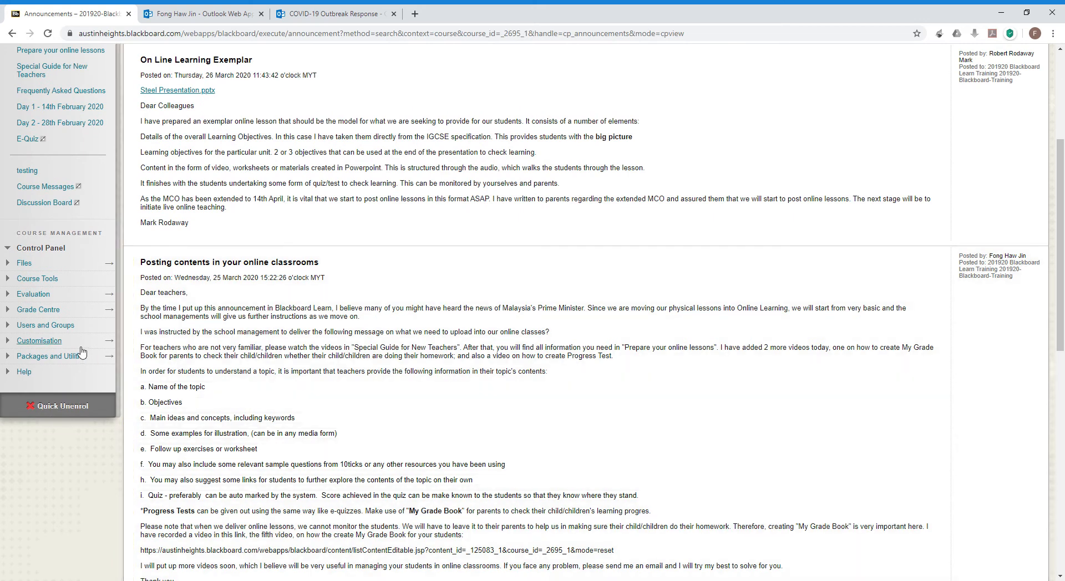
{"action": "left_click", "coordinate": [46, 313]}
{"action": "left_click", "coordinate": [42, 334]}
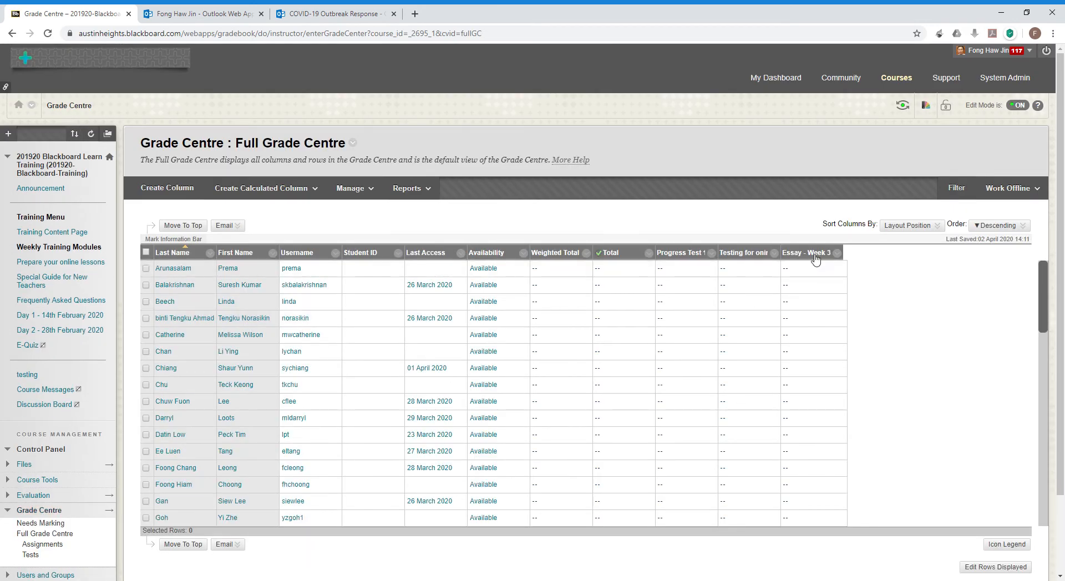
Open the preview user's 02/04/20 attempt in the Week 33 essay column for marking.
{"action": "mouse_move", "coordinate": [798, 258]}
{"action": "left_click_drag", "start_coordinate": [1045, 289], "coordinate": [1045, 306]}
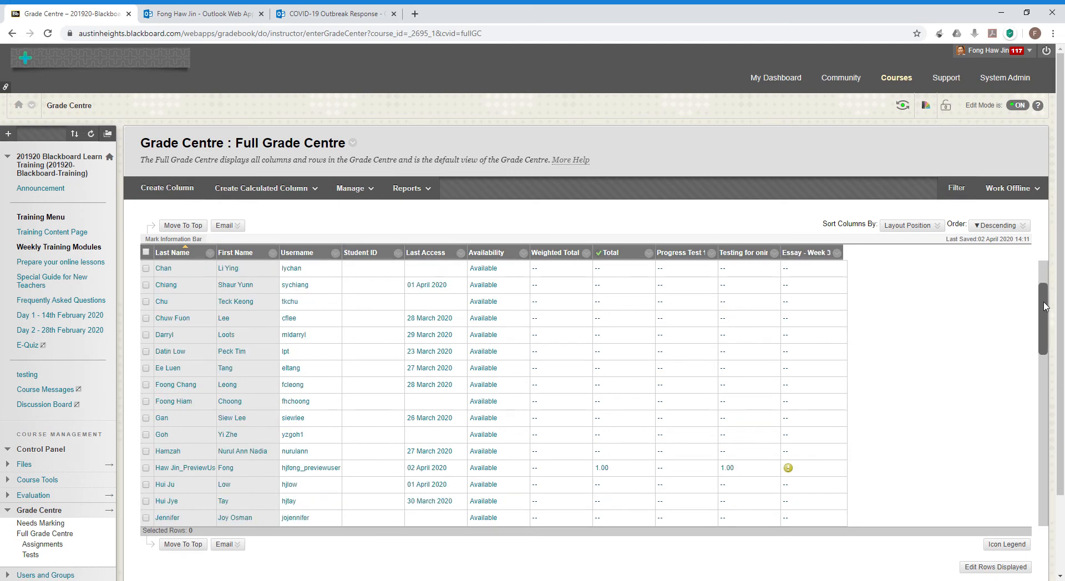
{"action": "left_click", "coordinate": [796, 472]}
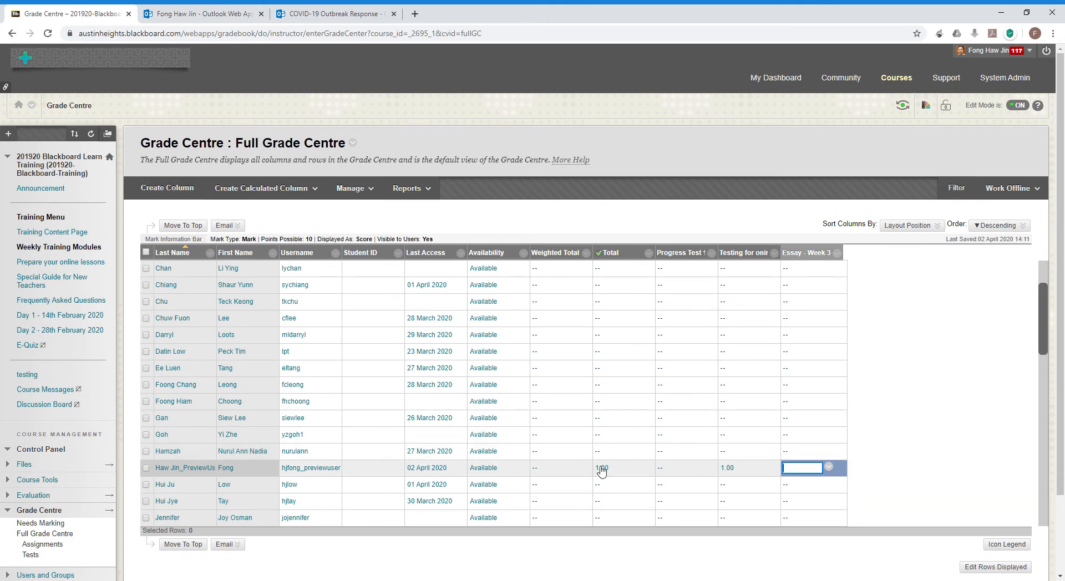
{"action": "left_click", "coordinate": [829, 467]}
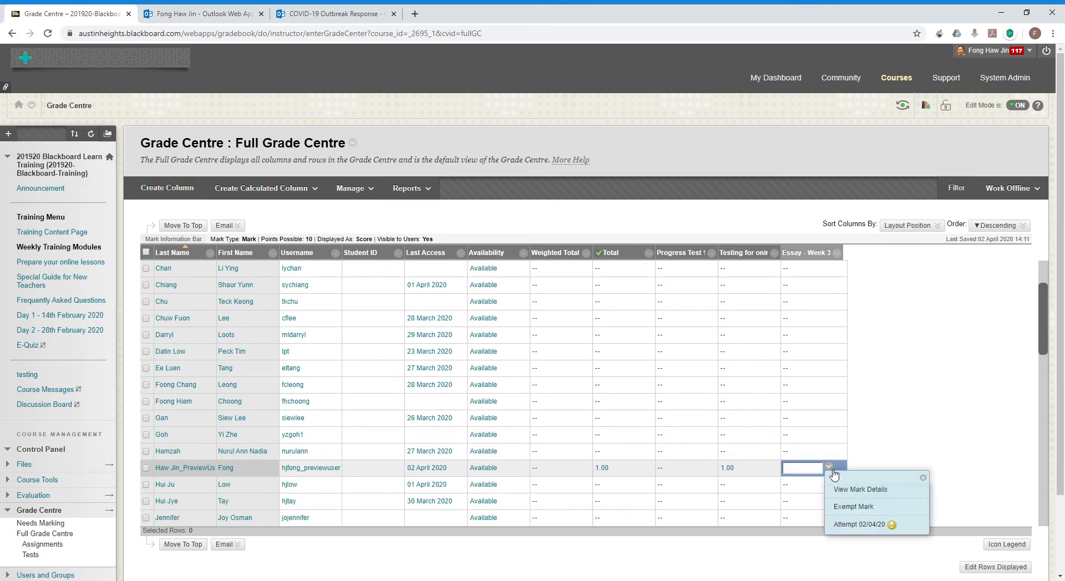
{"action": "left_click", "coordinate": [856, 530]}
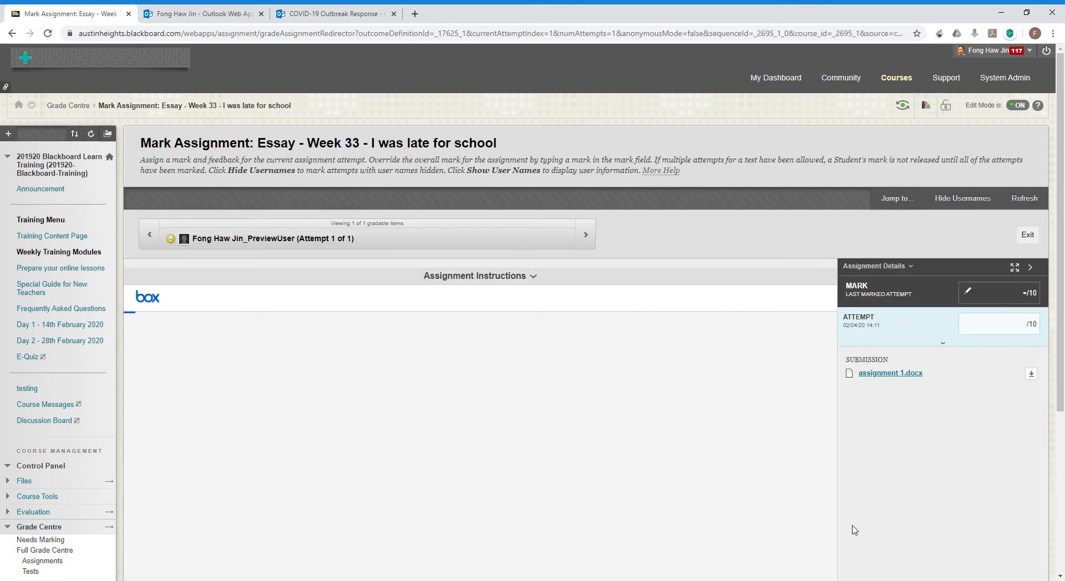
Circle the words "Blackboard learn" in the submitted document with a freehand drawing annotation and save it.
{"action": "scroll", "coordinate": [854, 529], "scroll_direction": "down", "scroll_amount": 4}
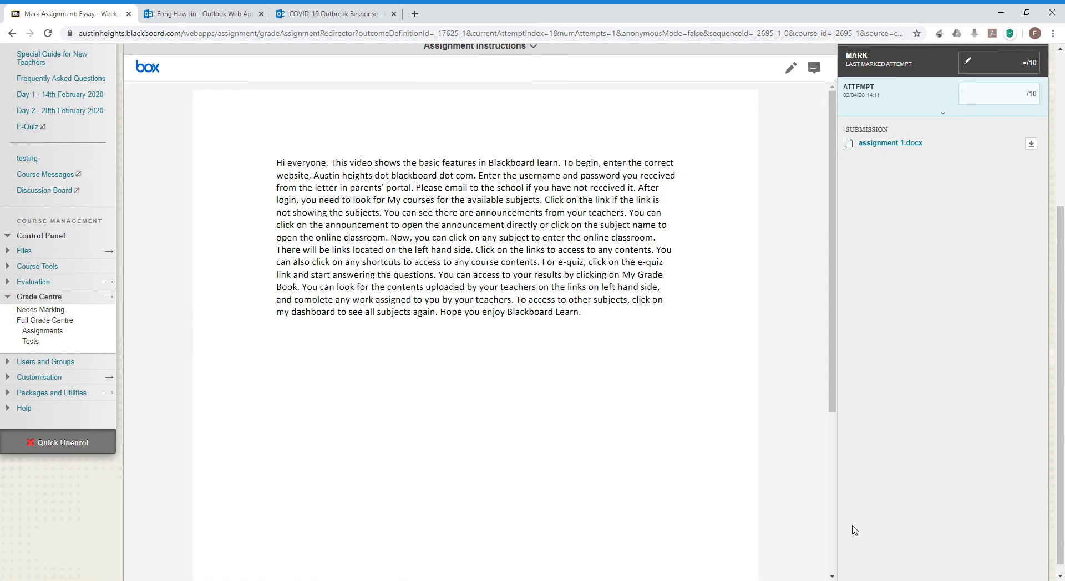
{"action": "scroll", "coordinate": [827, 455], "scroll_direction": "down", "scroll_amount": 3}
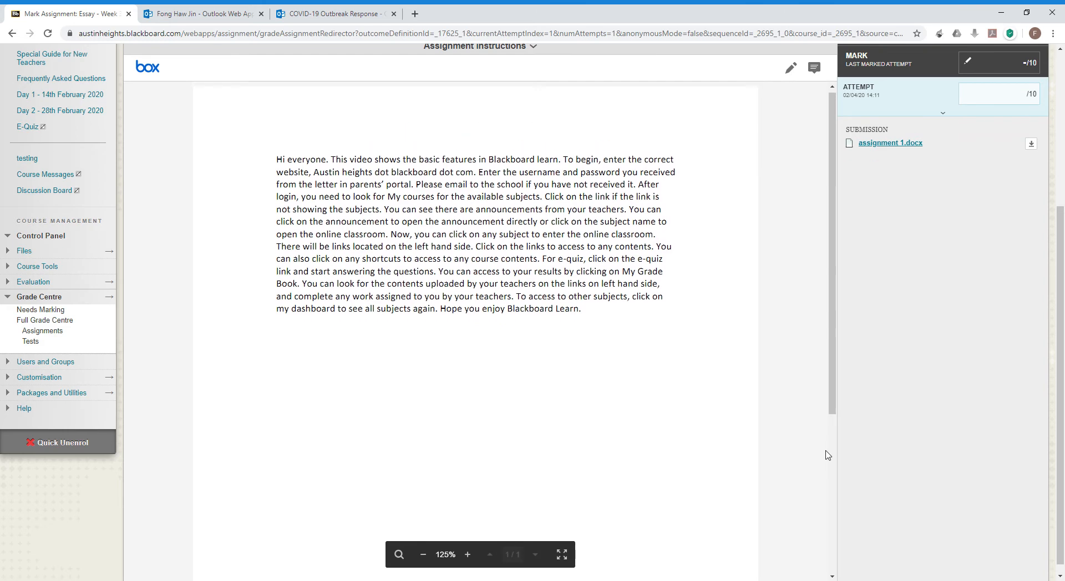
{"action": "scroll", "coordinate": [827, 454], "scroll_direction": "up", "scroll_amount": 3}
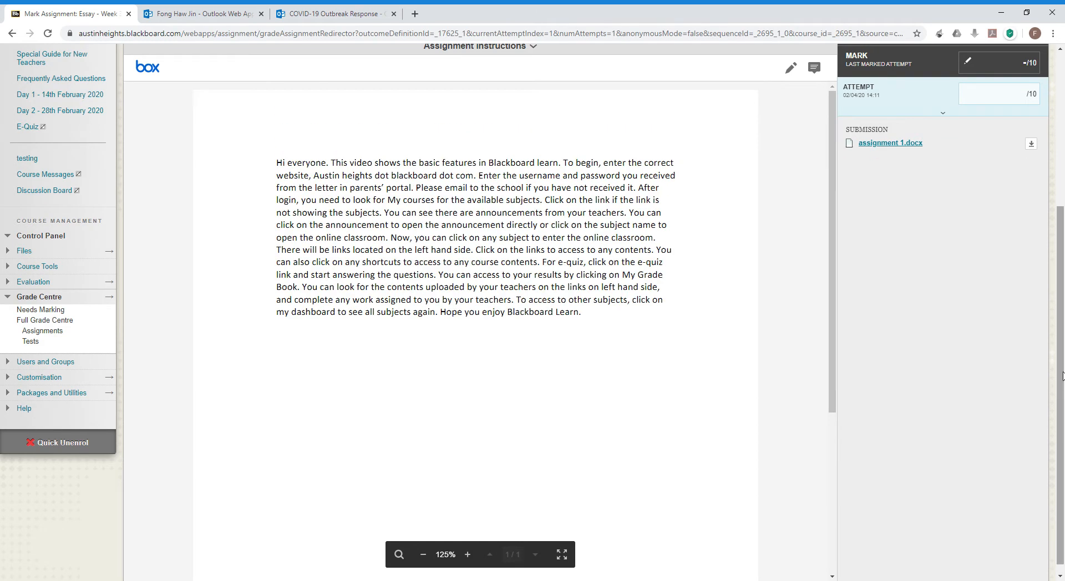
{"action": "left_click_drag", "start_coordinate": [1060, 375], "coordinate": [1061, 304]}
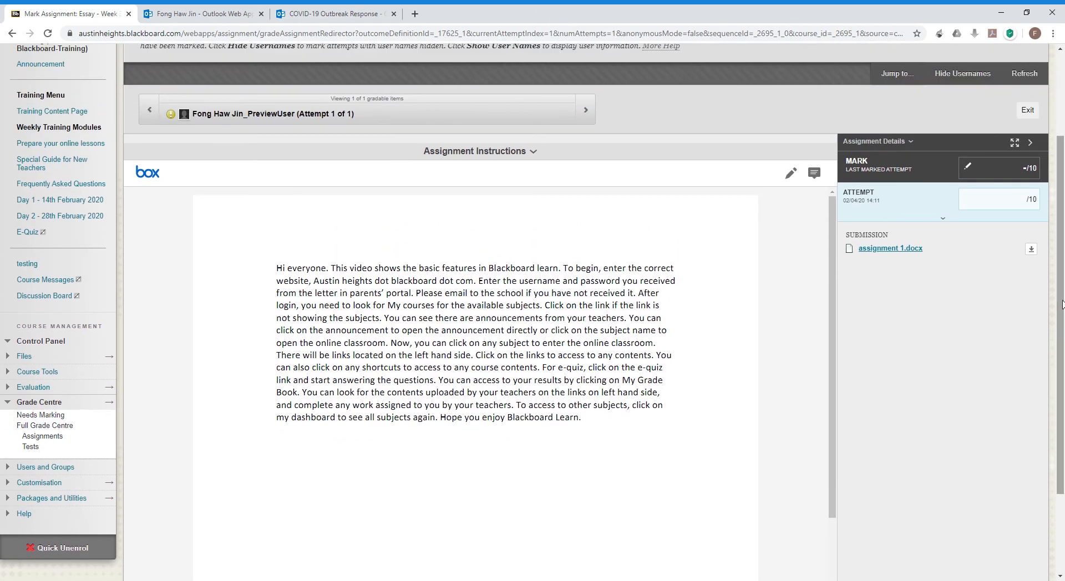
{"action": "left_click", "coordinate": [791, 175]}
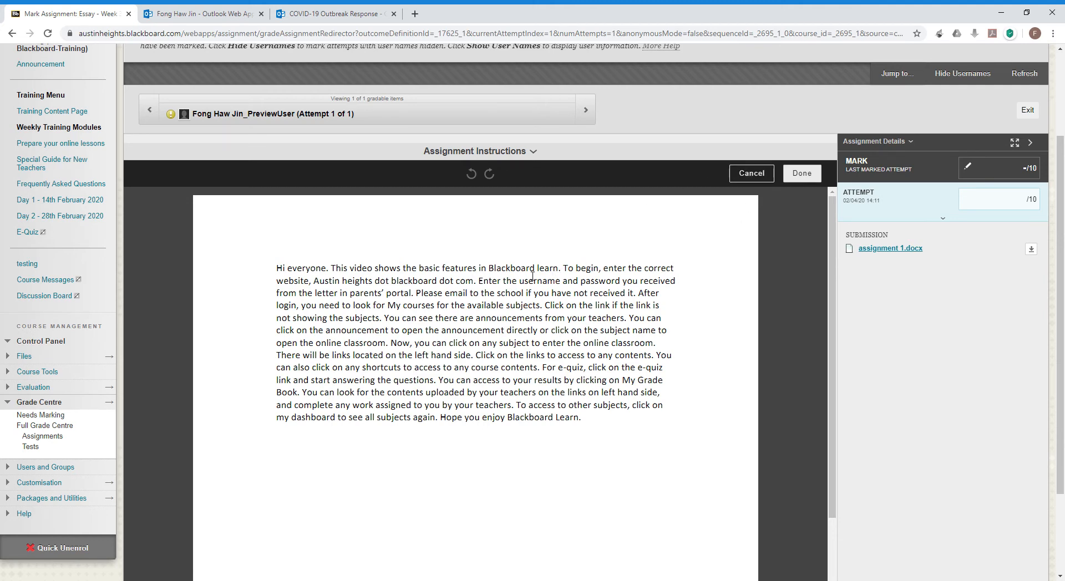
{"action": "mouse_move", "coordinate": [491, 273]}
{"action": "left_mouse_down"}
{"action": "mouse_move", "coordinate": [572, 267]}
{"action": "mouse_move", "coordinate": [482, 259]}
{"action": "mouse_move", "coordinate": [508, 275]}
{"action": "left_mouse_up"}
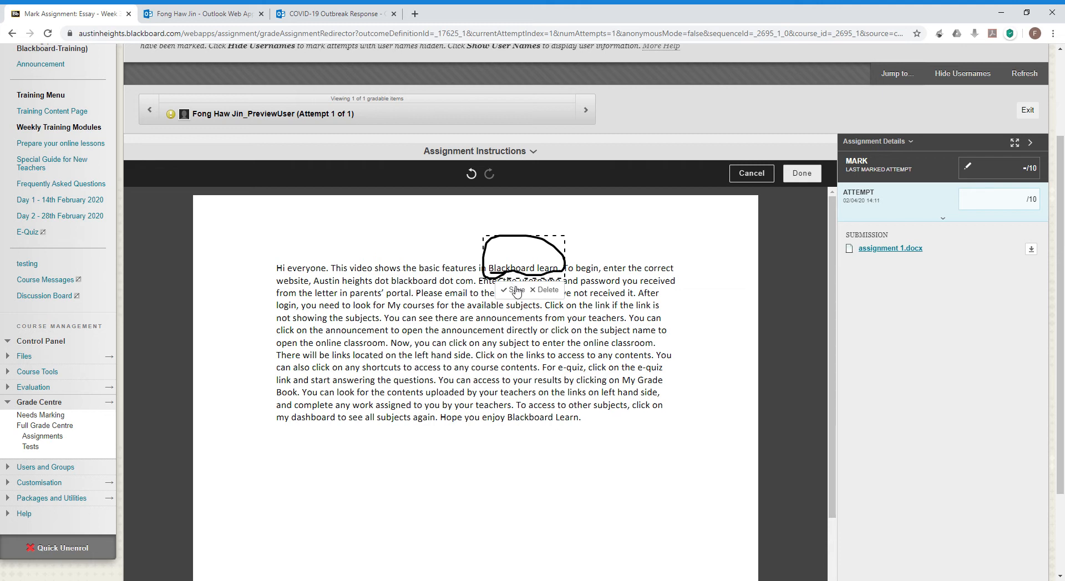
{"action": "left_click", "coordinate": [516, 290]}
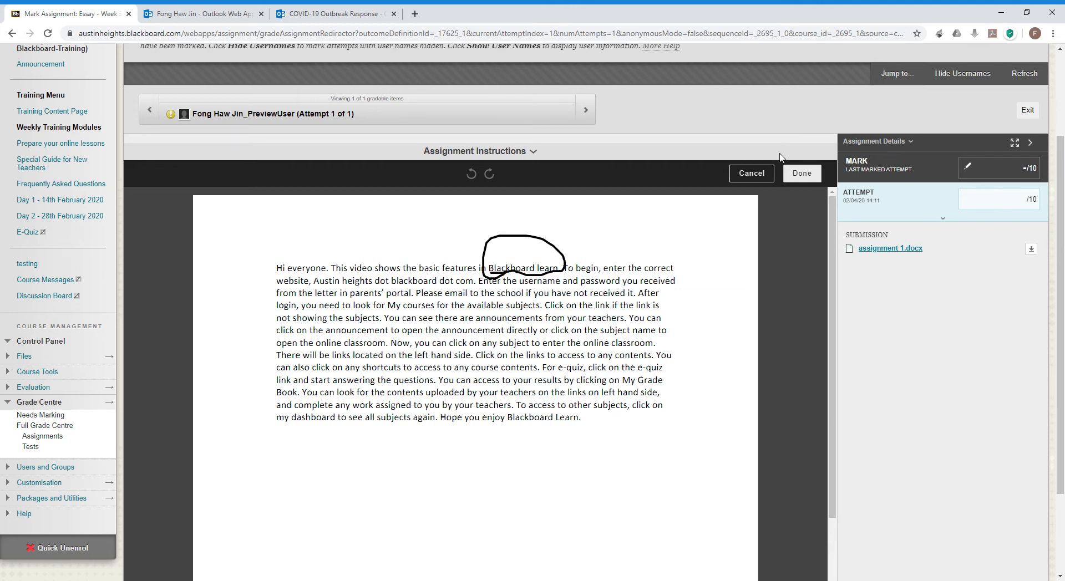
{"action": "left_click", "coordinate": [810, 174]}
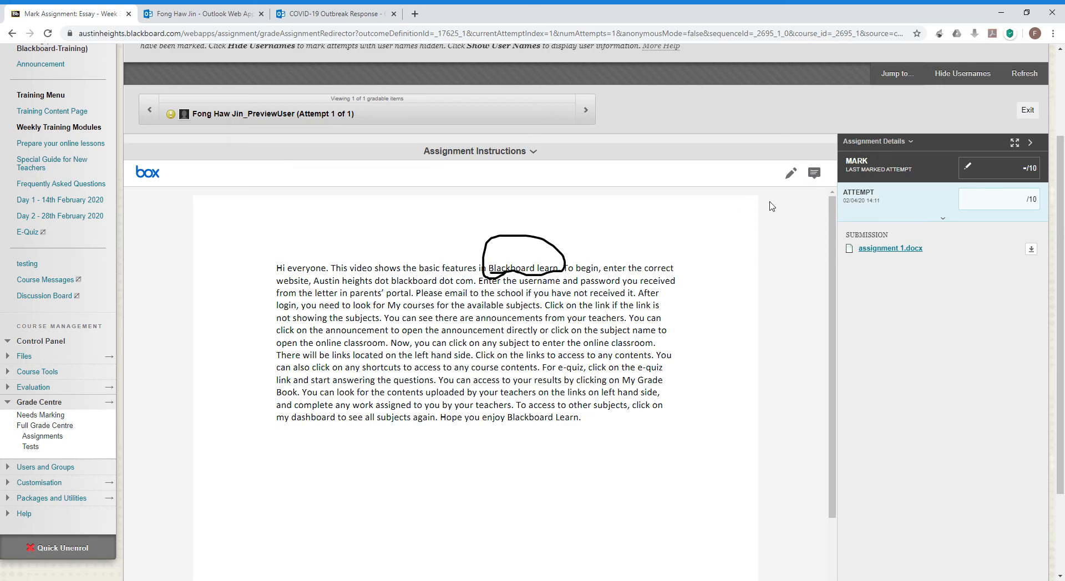
Post the comment "Spelling mistake: Blackboard Learn" beside the circled words, discarding the empty reply and an extra blank comment.
{"action": "left_click", "coordinate": [814, 174]}
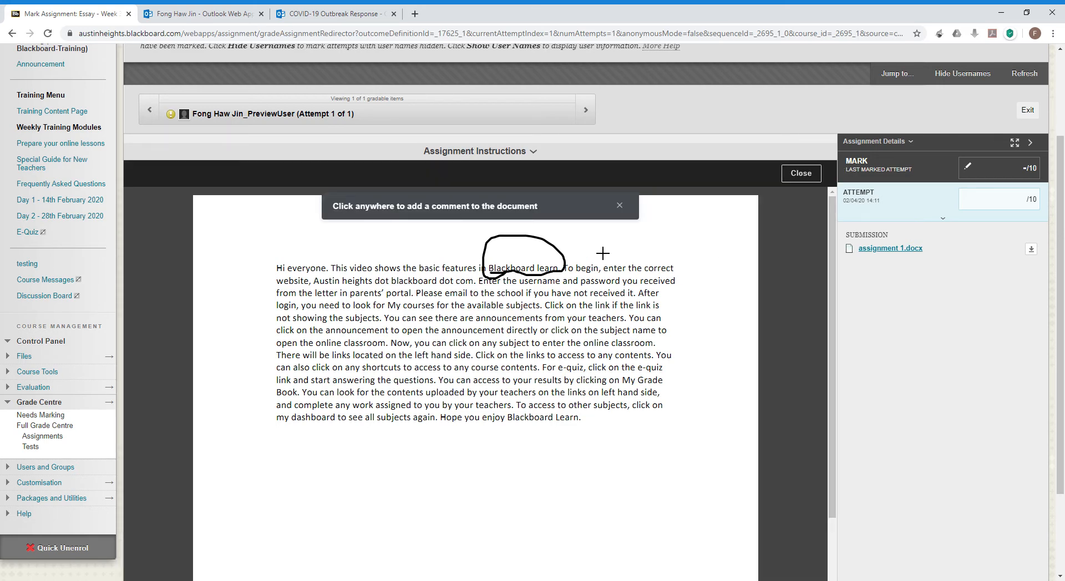
{"action": "left_click", "coordinate": [580, 252]}
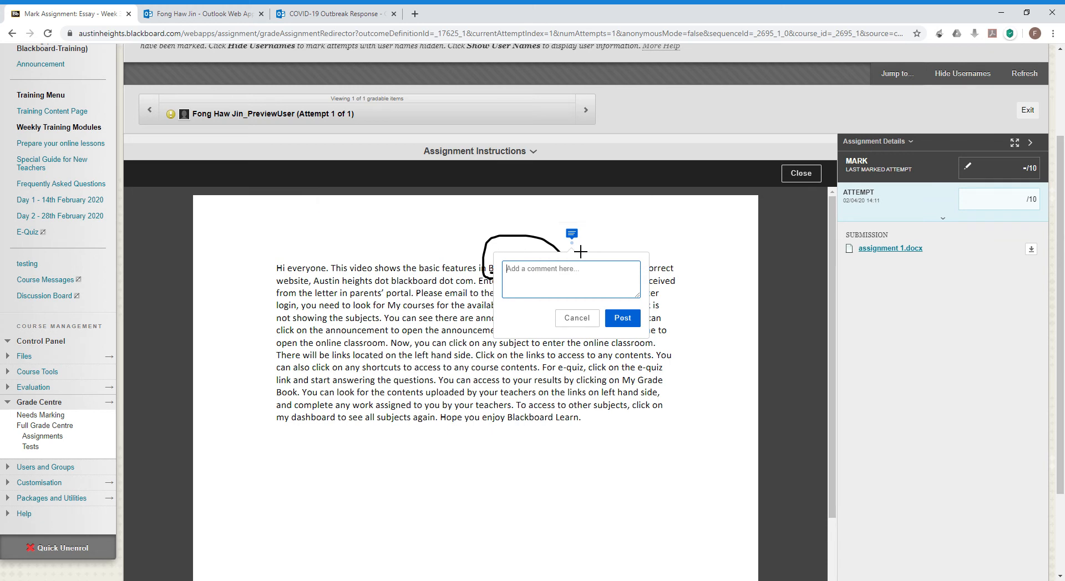
{"action": "type", "text": "Spelling mistake: Blackboard Learn"}
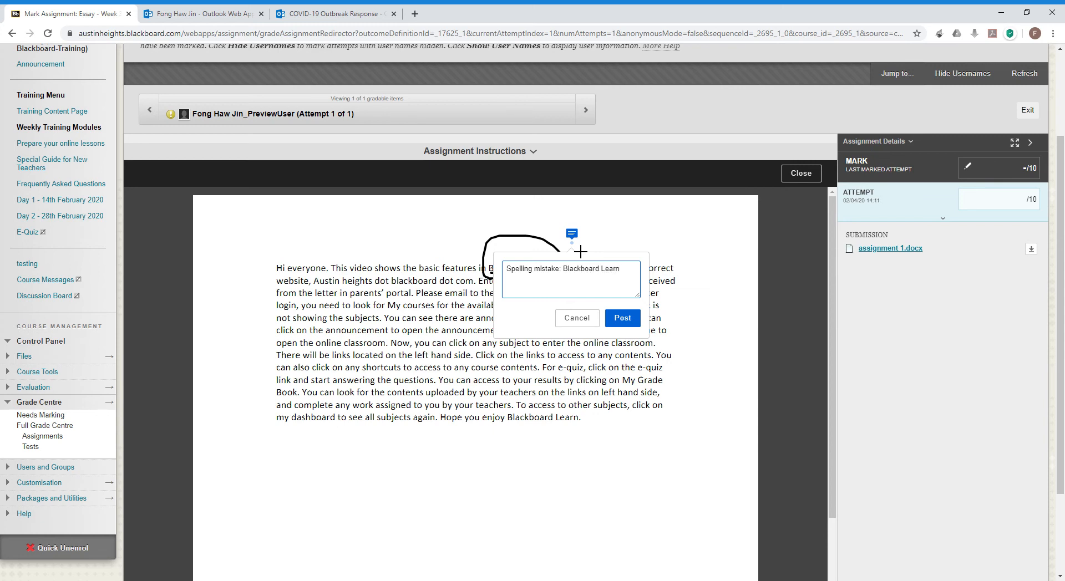
{"action": "left_click", "coordinate": [619, 320]}
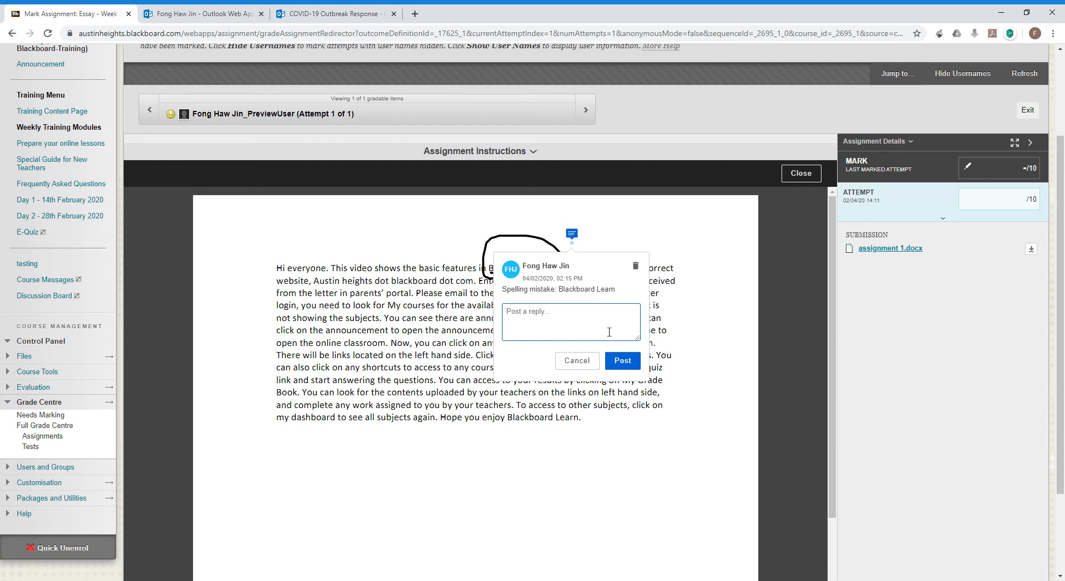
{"action": "left_click", "coordinate": [581, 364]}
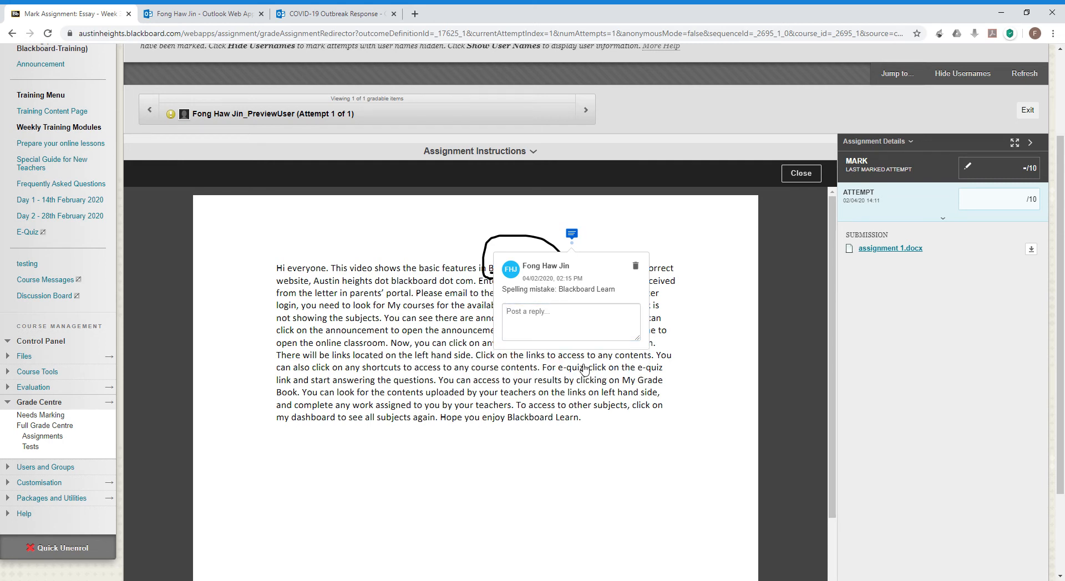
{"action": "left_click", "coordinate": [645, 245]}
{"action": "left_click", "coordinate": [653, 316]}
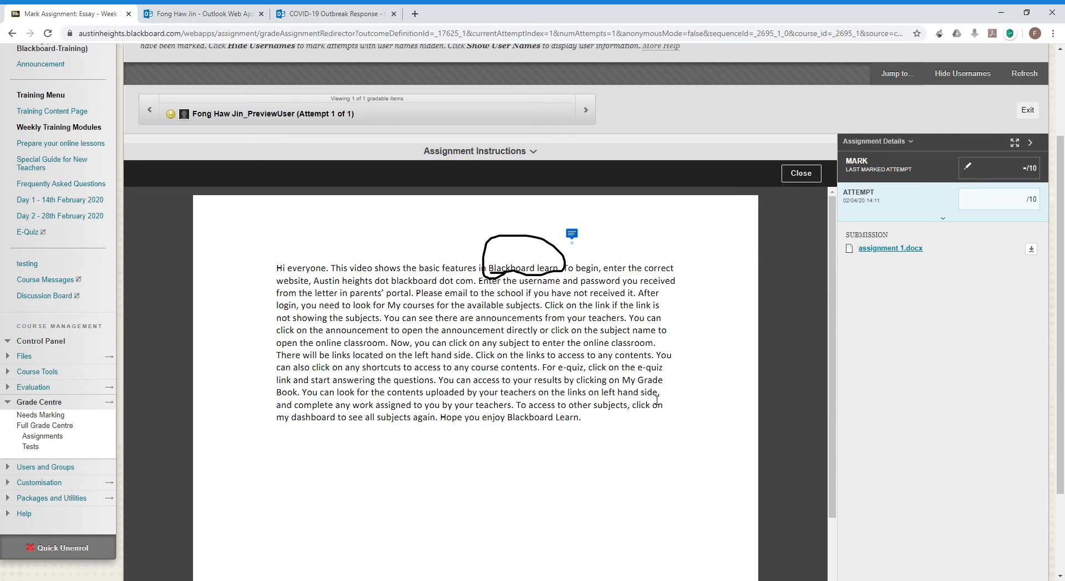
{"action": "left_click", "coordinate": [607, 442]}
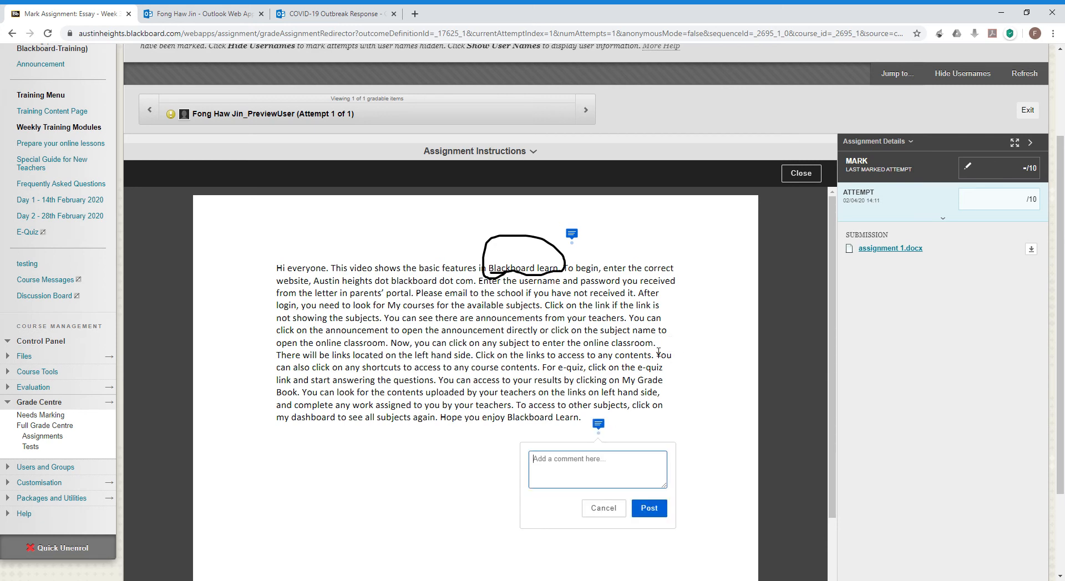
{"action": "left_click", "coordinate": [601, 512]}
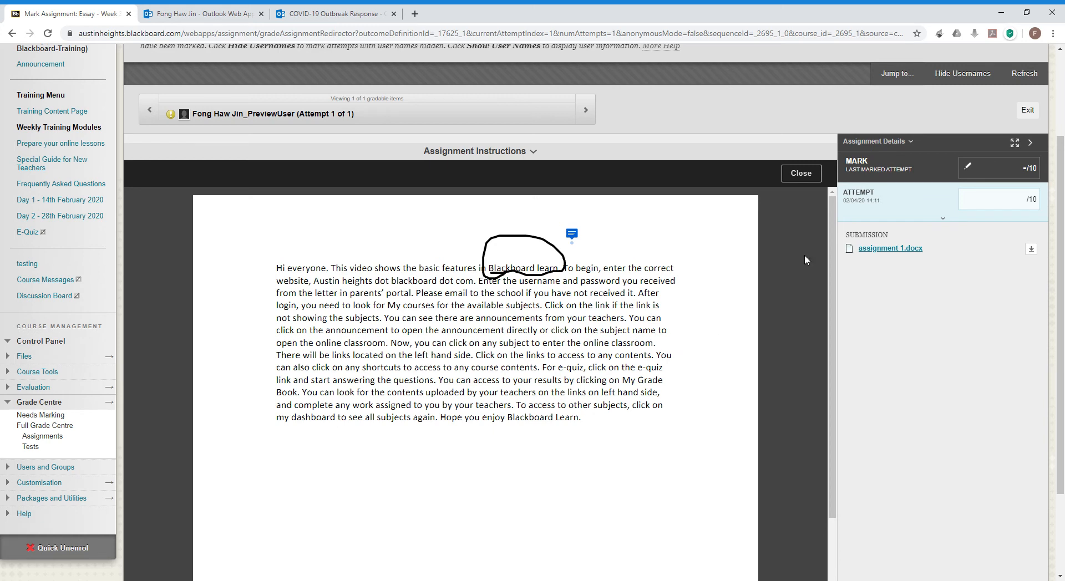
Give the attempt a mark of 6 with the learner feedback "Please pay attention to spelling" and submit the mark.
{"action": "left_click", "coordinate": [1016, 204]}
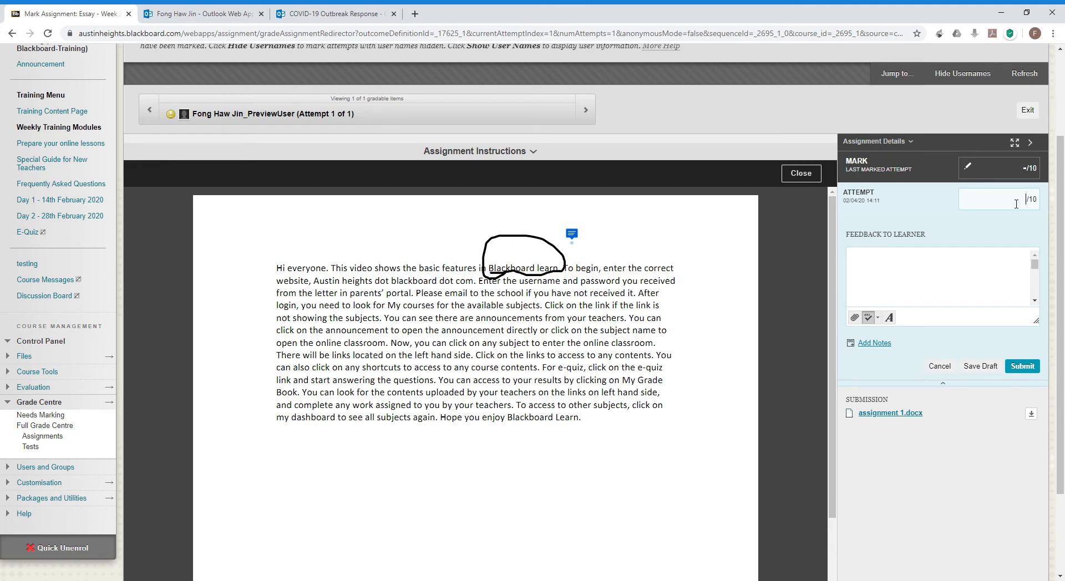
{"action": "type", "text": "6"}
{"action": "left_click", "coordinate": [983, 275]}
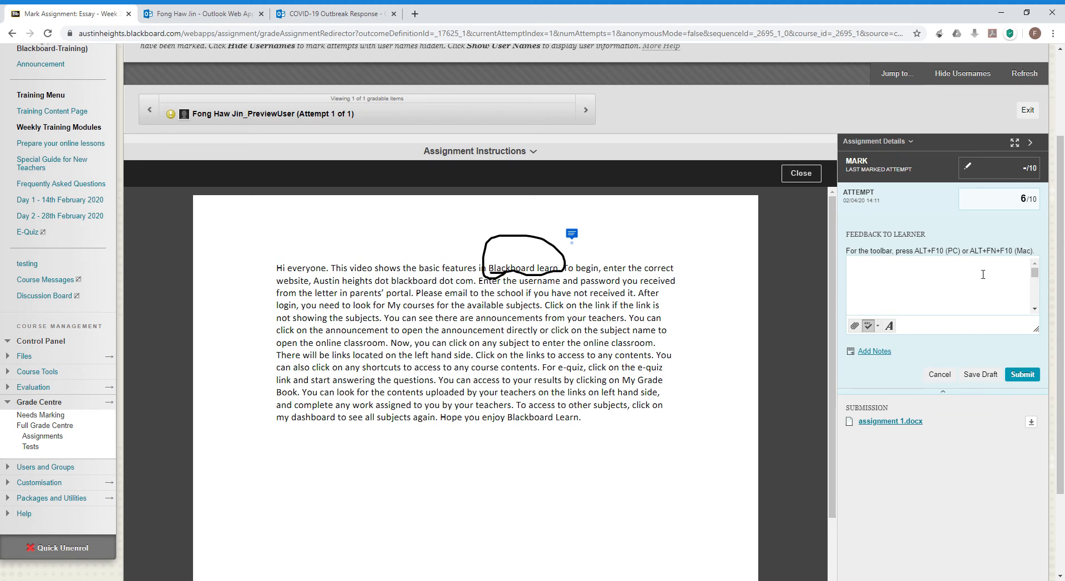
{"action": "type", "text": "Pleas e"}
{"action": "type", "text": "e"}
{"action": "type", "text": "pay atten"}
{"action": "type", "text": "tion tosp"}
{"action": "type", "text": "elling"}
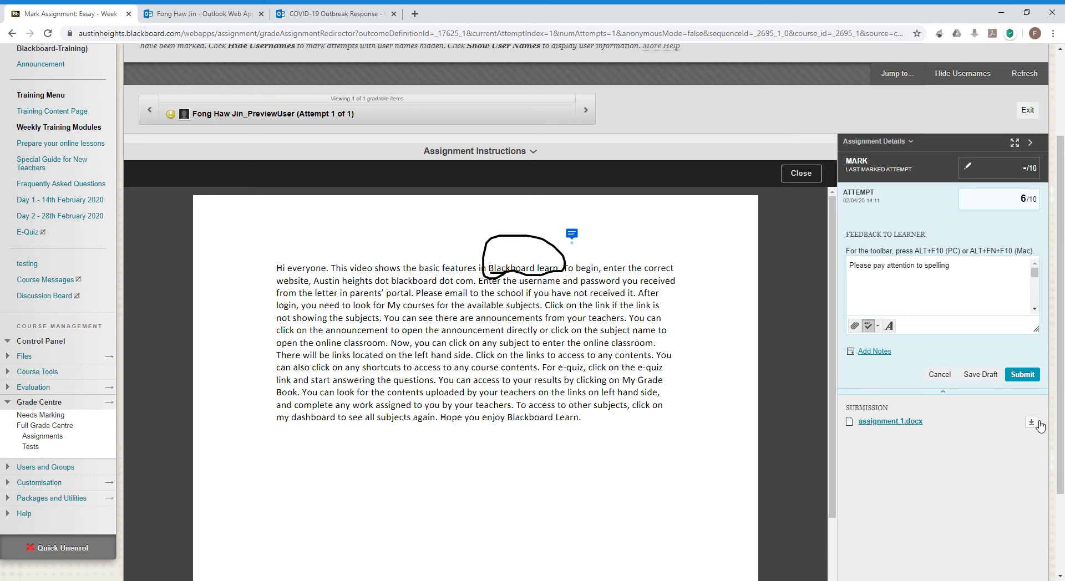
{"action": "left_click", "coordinate": [1022, 375]}
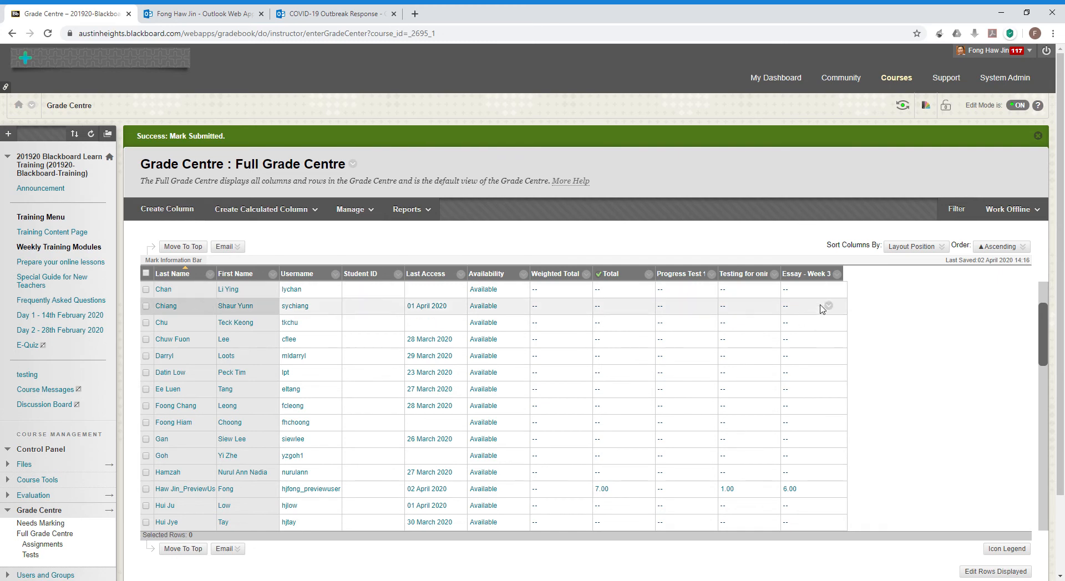
Reopen the preview user's marked Week 33 essay attempt from the Grade Centre to review it.
{"action": "left_click", "coordinate": [828, 488]}
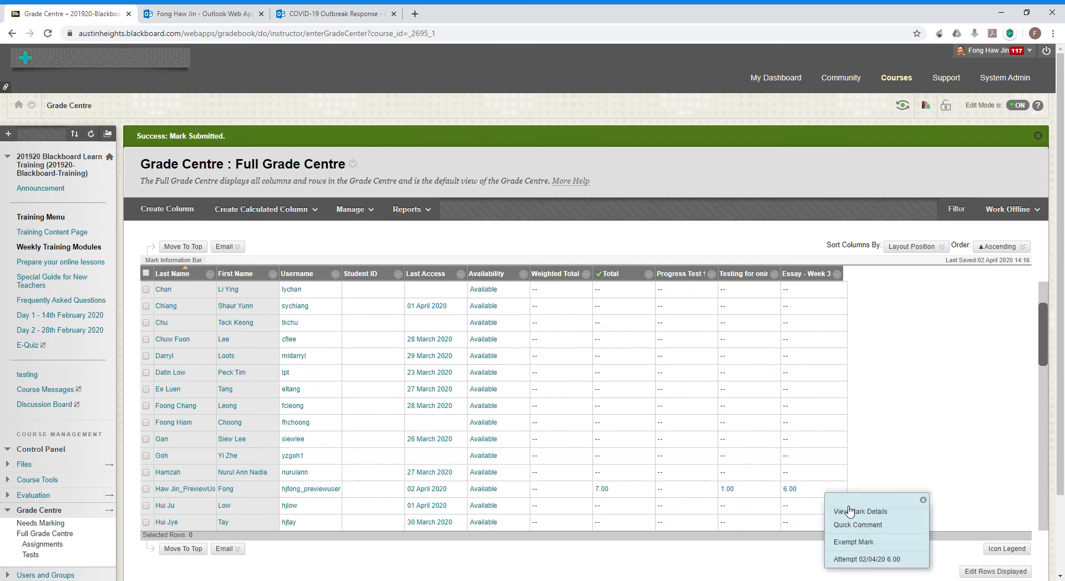
{"action": "left_click", "coordinate": [857, 560]}
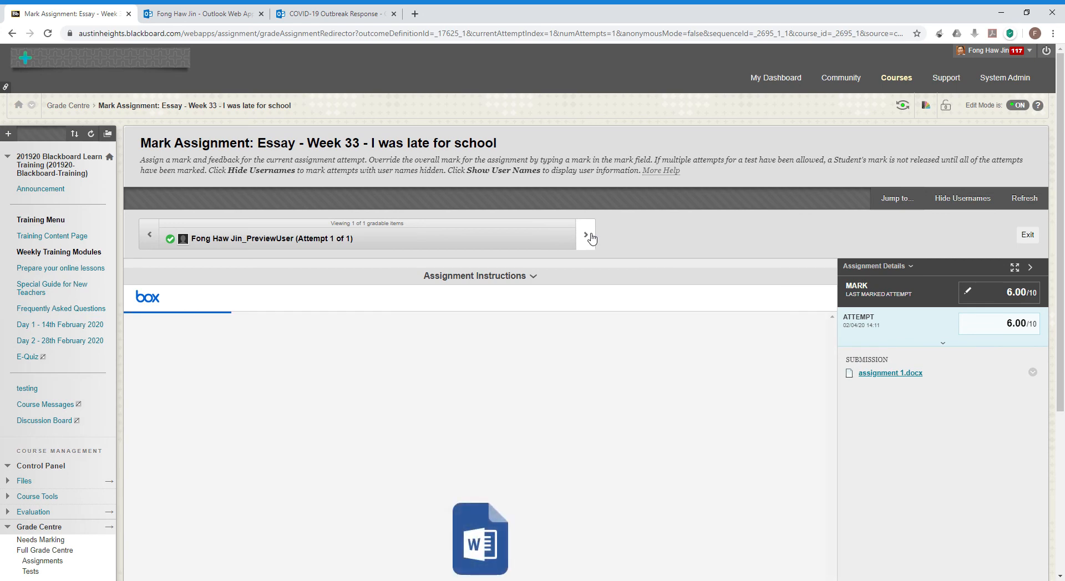
Check the drawing and comment annotations in the marked Week 33 essay submission, and exit to the Full Grade Centre.
{"action": "scroll", "coordinate": [592, 239], "scroll_direction": "down", "scroll_amount": 4}
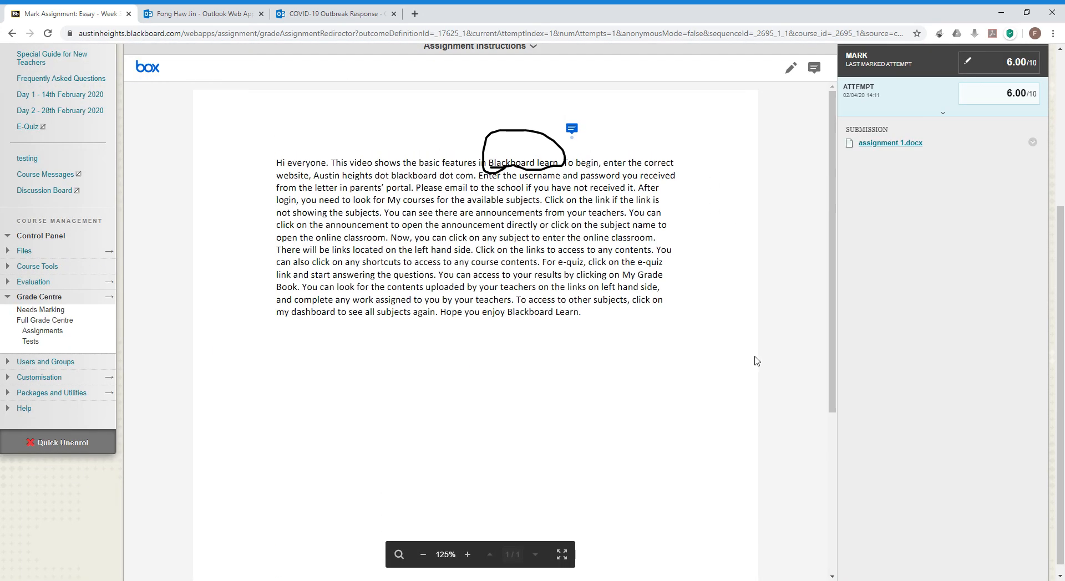
{"action": "scroll", "coordinate": [693, 277], "scroll_direction": "up", "scroll_amount": 3}
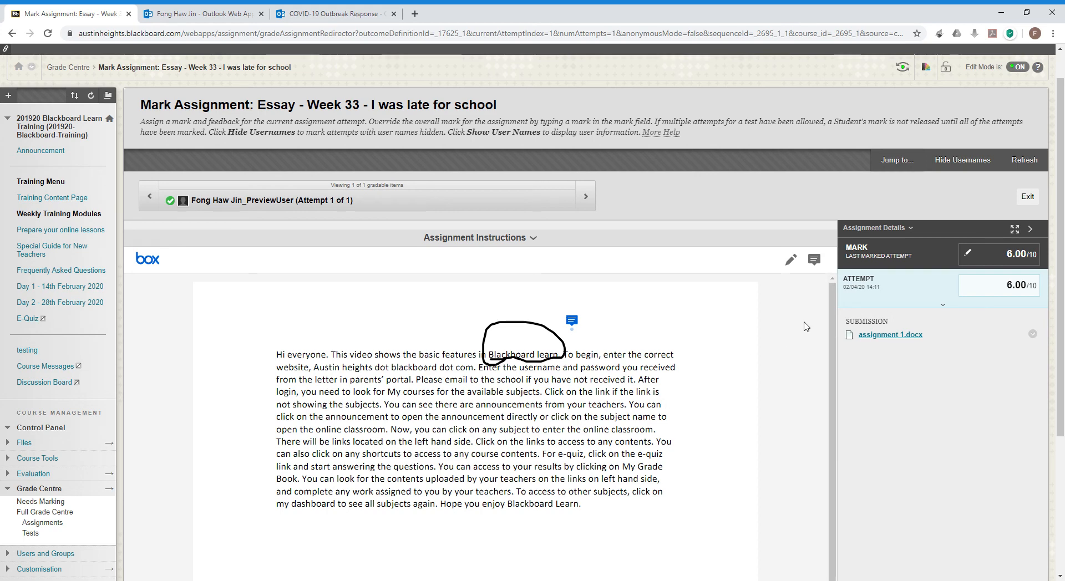
{"action": "left_click", "coordinate": [1028, 198]}
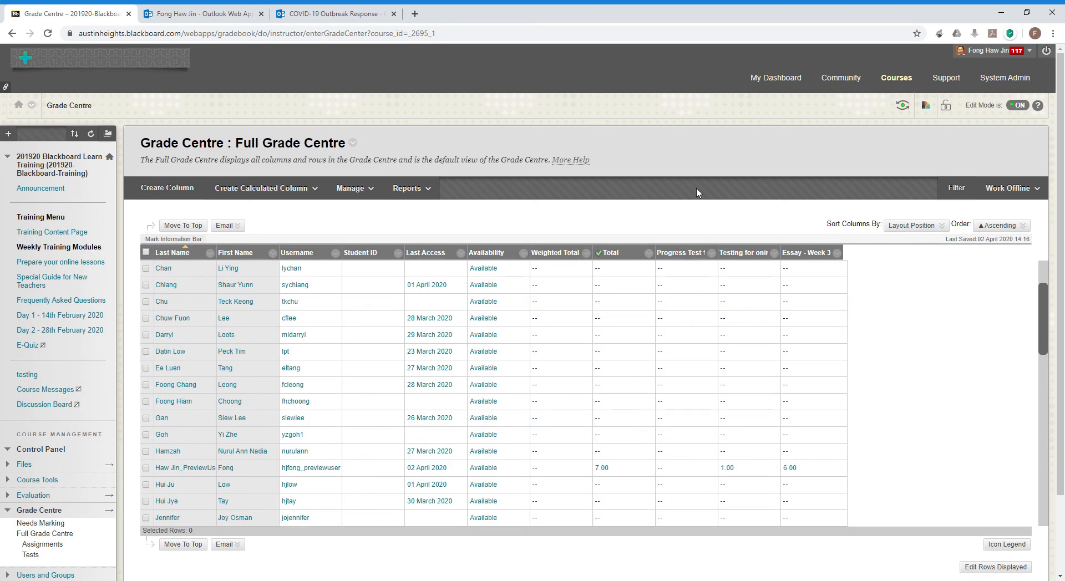
Open the assignment file download for the Week 33 essay column and select all users on the first page.
{"action": "left_click", "coordinate": [837, 254]}
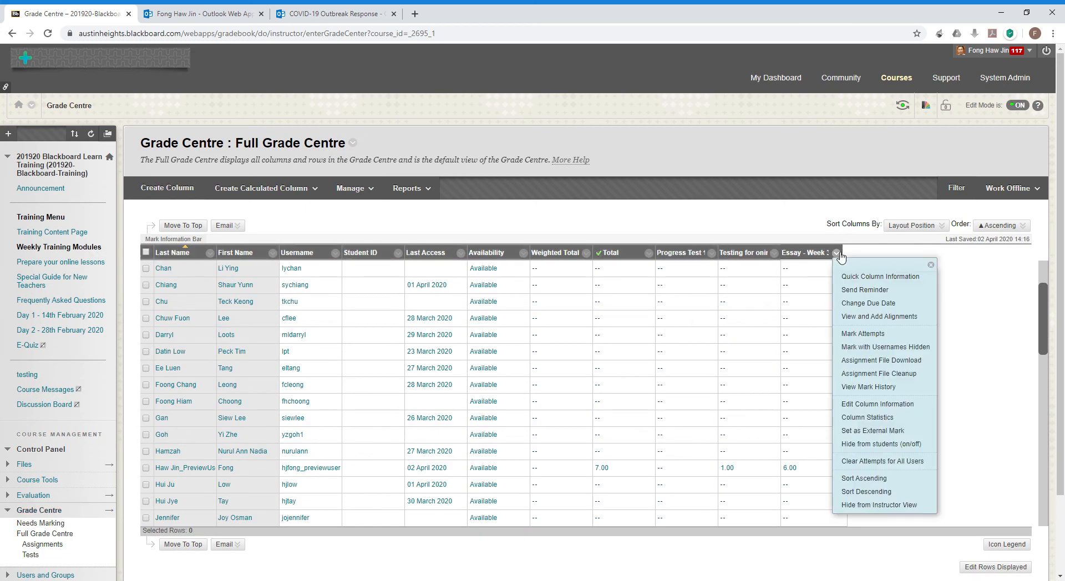
{"action": "left_click", "coordinate": [907, 362]}
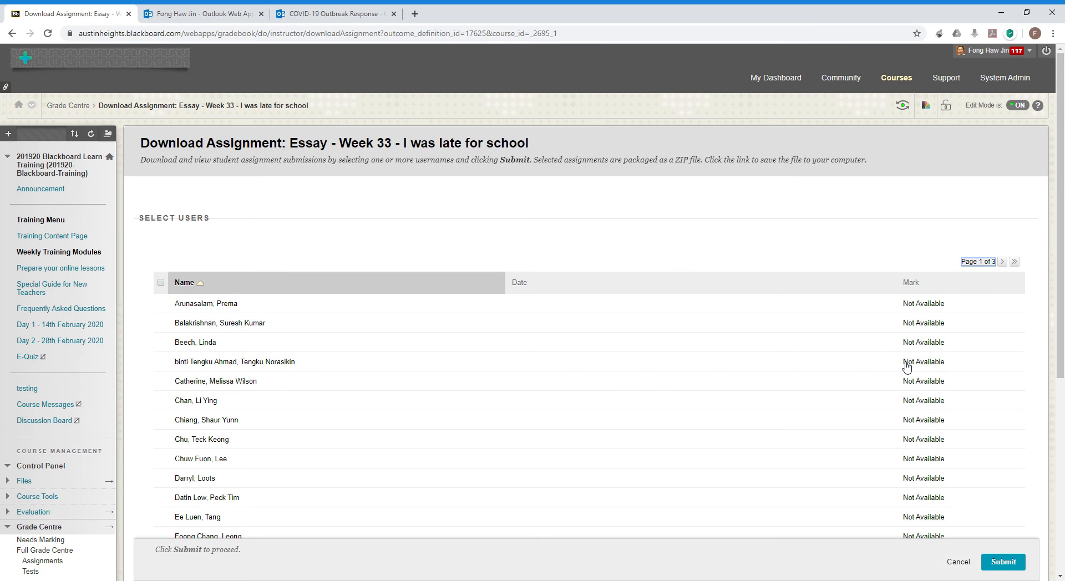
{"action": "scroll", "coordinate": [487, 431], "scroll_direction": "down", "scroll_amount": 4}
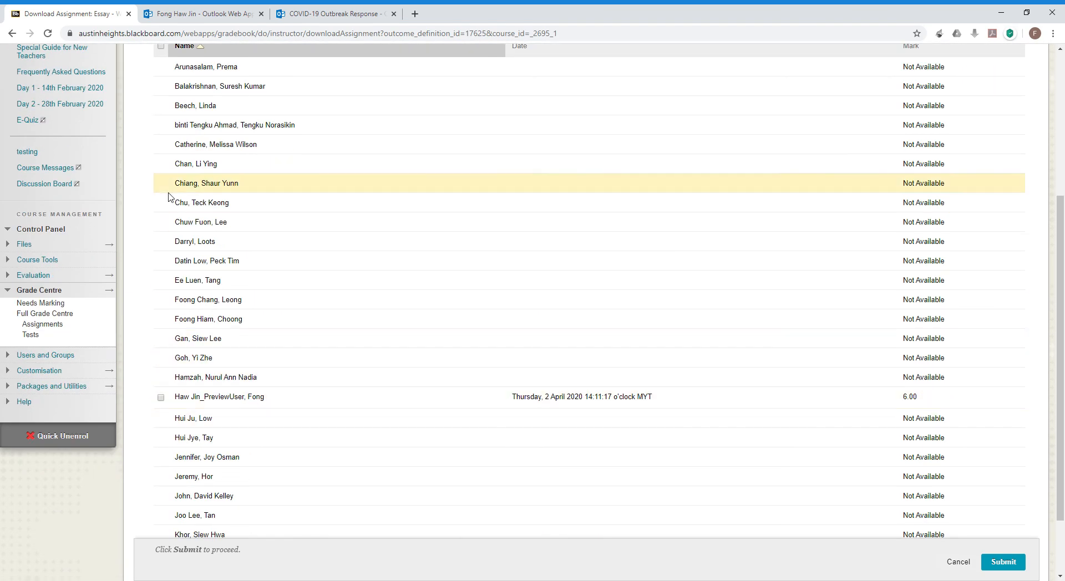
{"action": "scroll", "coordinate": [168, 199], "scroll_direction": "down", "scroll_amount": 2}
{"action": "scroll", "coordinate": [168, 199], "scroll_direction": "up", "scroll_amount": 6}
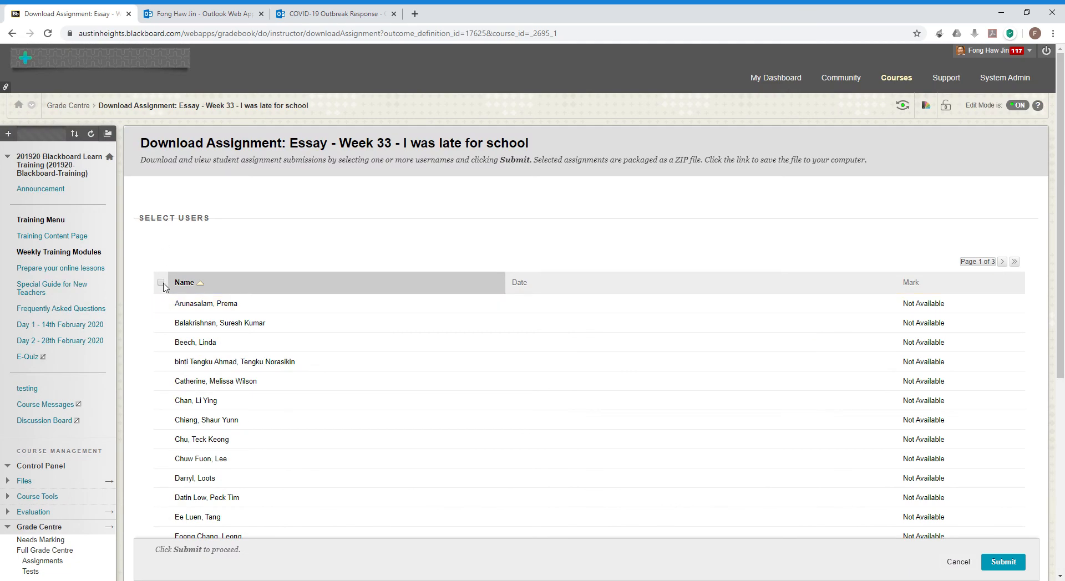
{"action": "scroll", "coordinate": [576, 289], "scroll_direction": "down", "scroll_amount": 3}
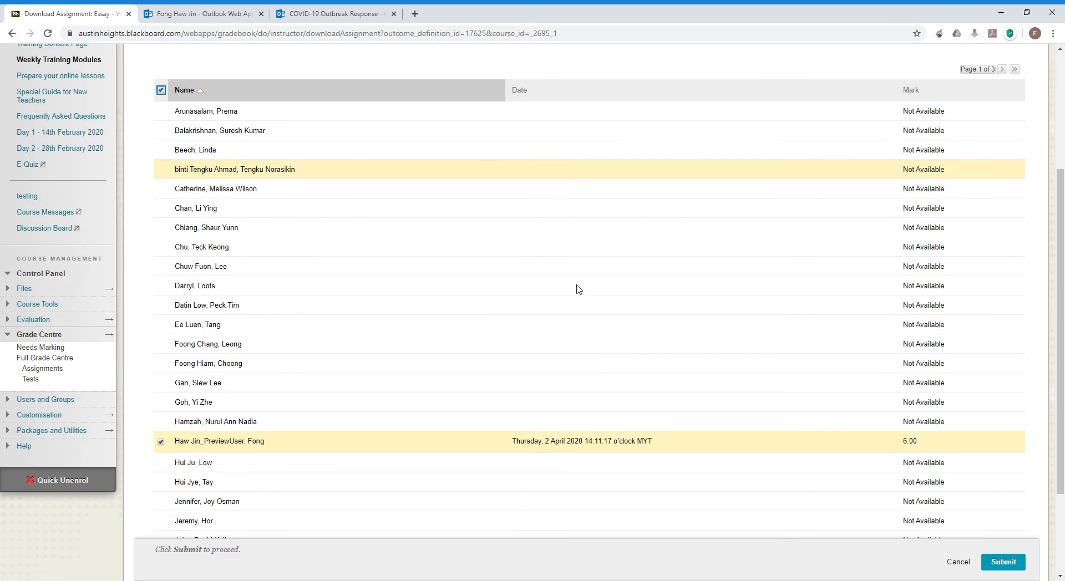
{"action": "scroll", "coordinate": [788, 238], "scroll_direction": "up", "scroll_amount": 3}
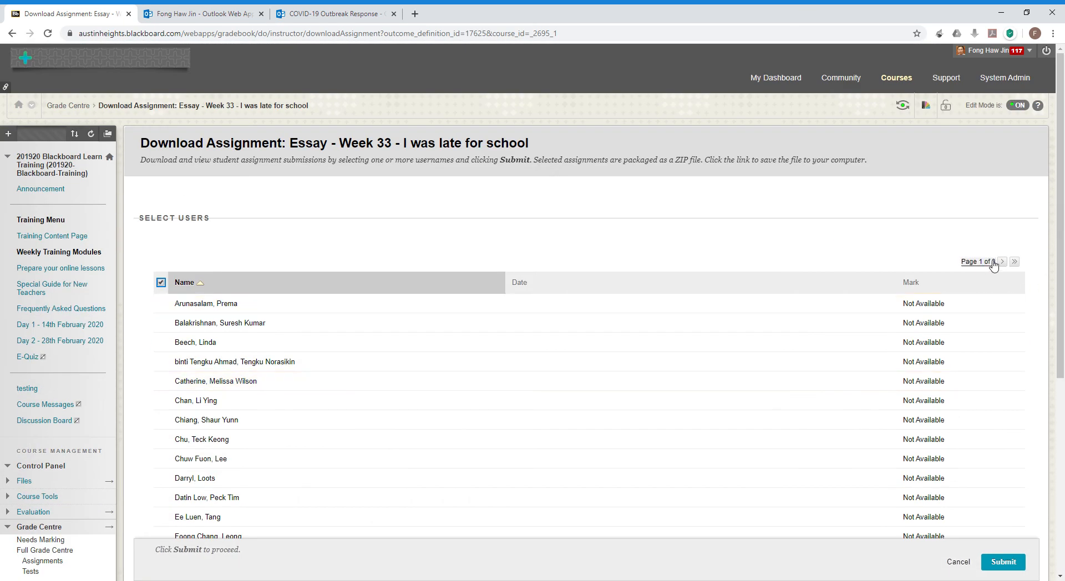
Show all users in the download list, select every available submission, and cancel the download.
{"action": "scroll", "coordinate": [993, 270], "scroll_direction": "down", "scroll_amount": 5}
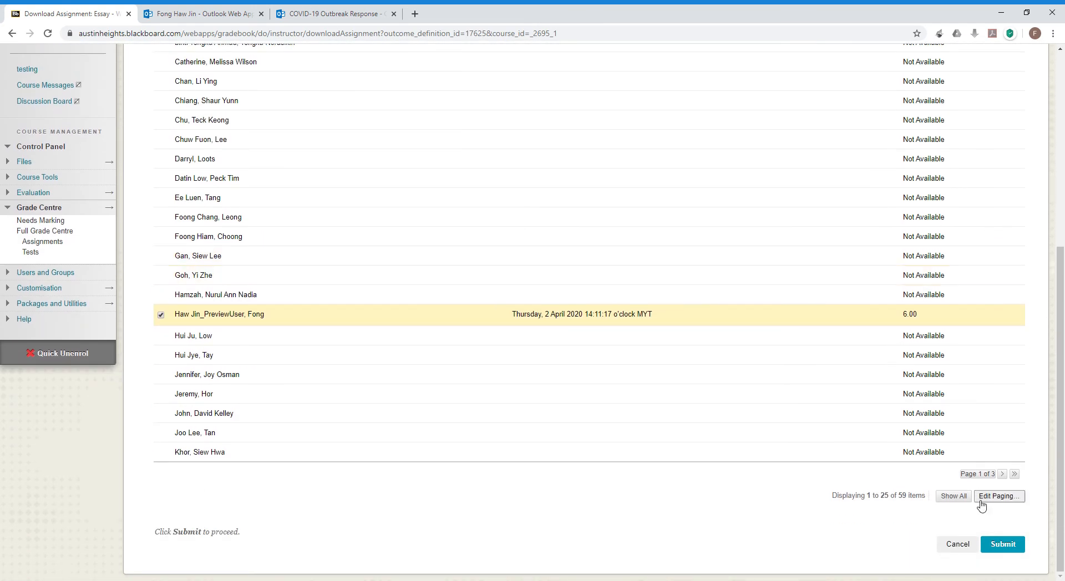
{"action": "left_click", "coordinate": [962, 501]}
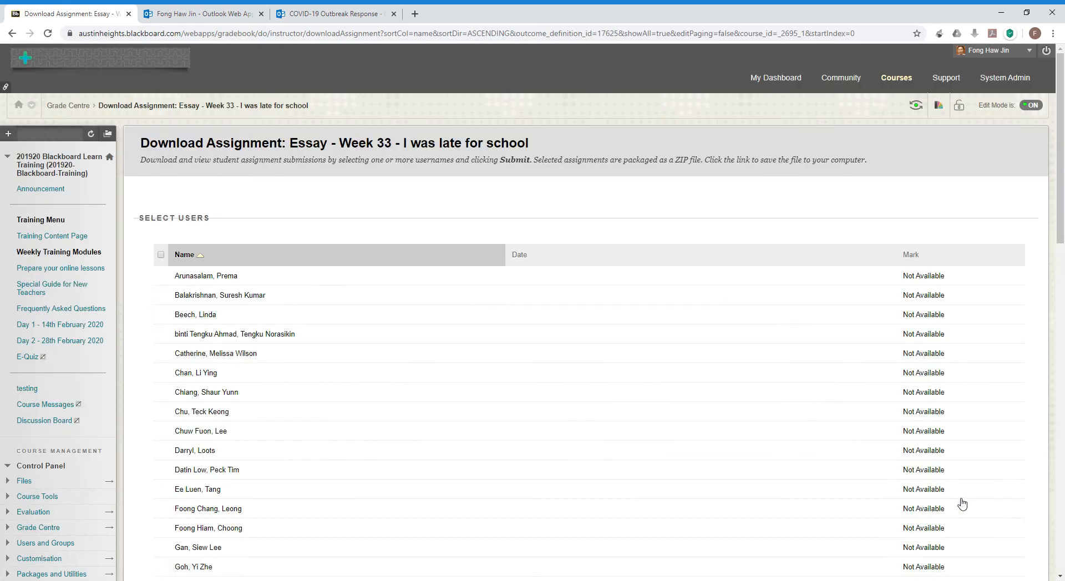
{"action": "left_click", "coordinate": [161, 256]}
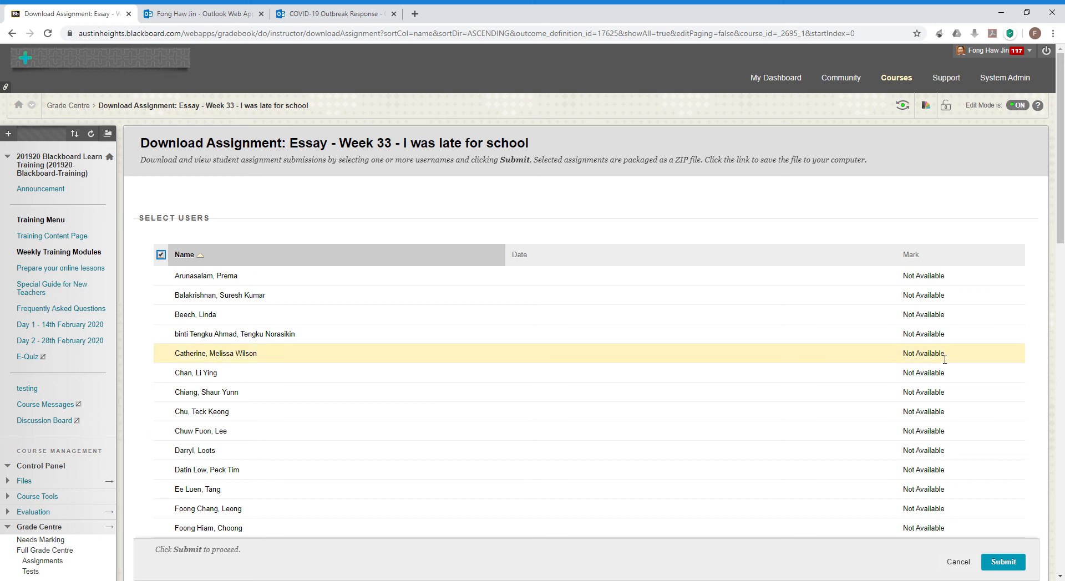
{"action": "left_click", "coordinate": [966, 564]}
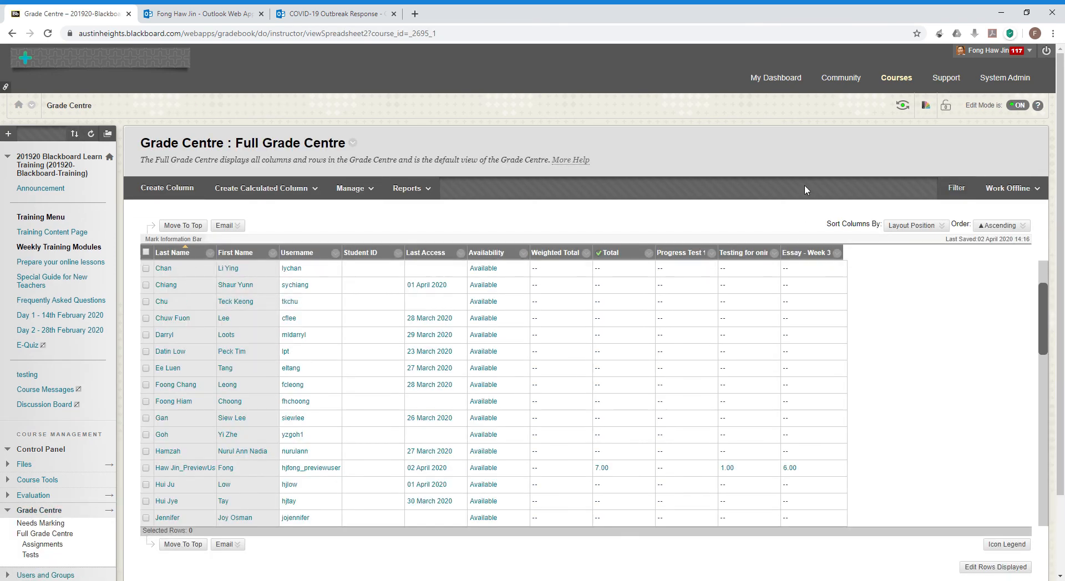
View the Week 33 essay's mark, feedback and annotation comment from the testing page in student preview, and exit the preview.
{"action": "left_click", "coordinate": [901, 108]}
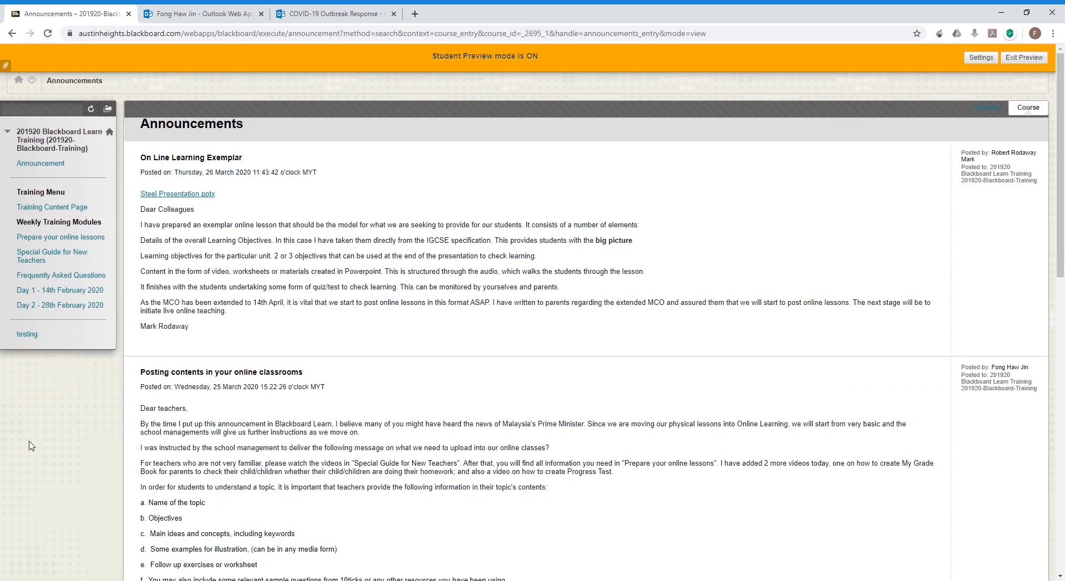
{"action": "left_click", "coordinate": [35, 333]}
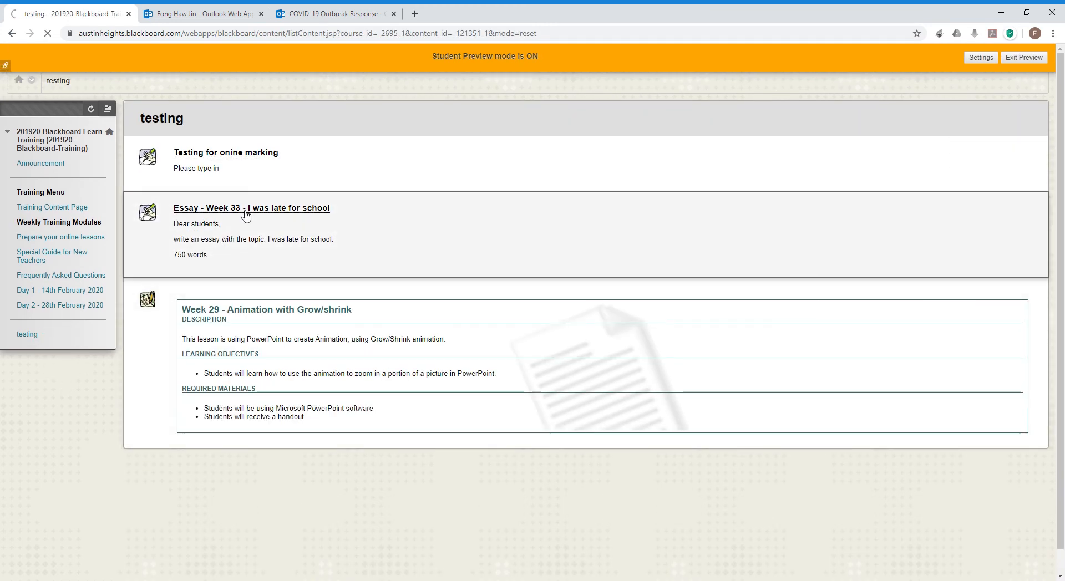
{"action": "left_click", "coordinate": [246, 215]}
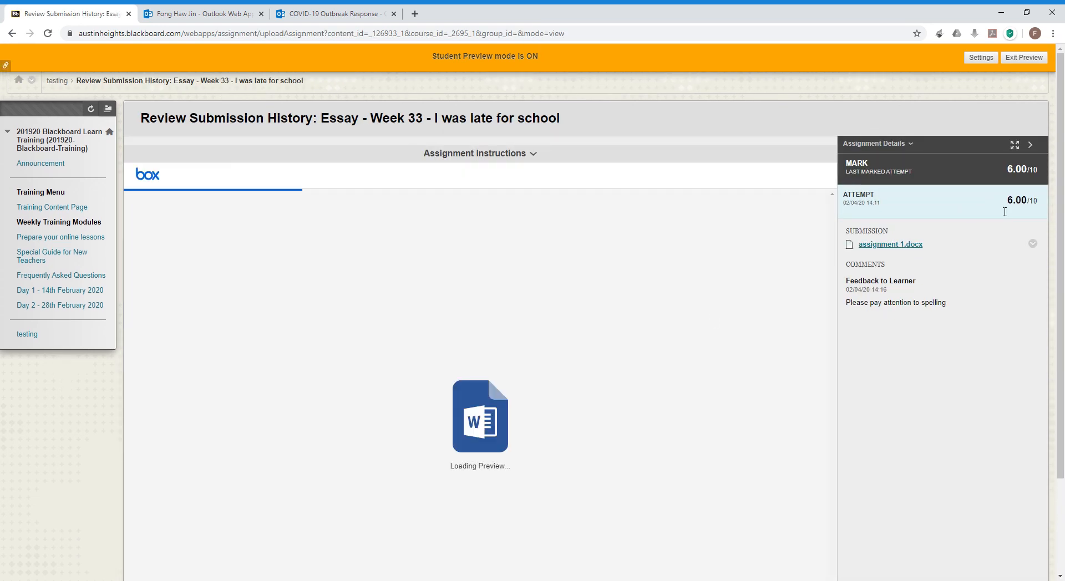
{"action": "scroll", "coordinate": [979, 276], "scroll_direction": "down", "scroll_amount": 2}
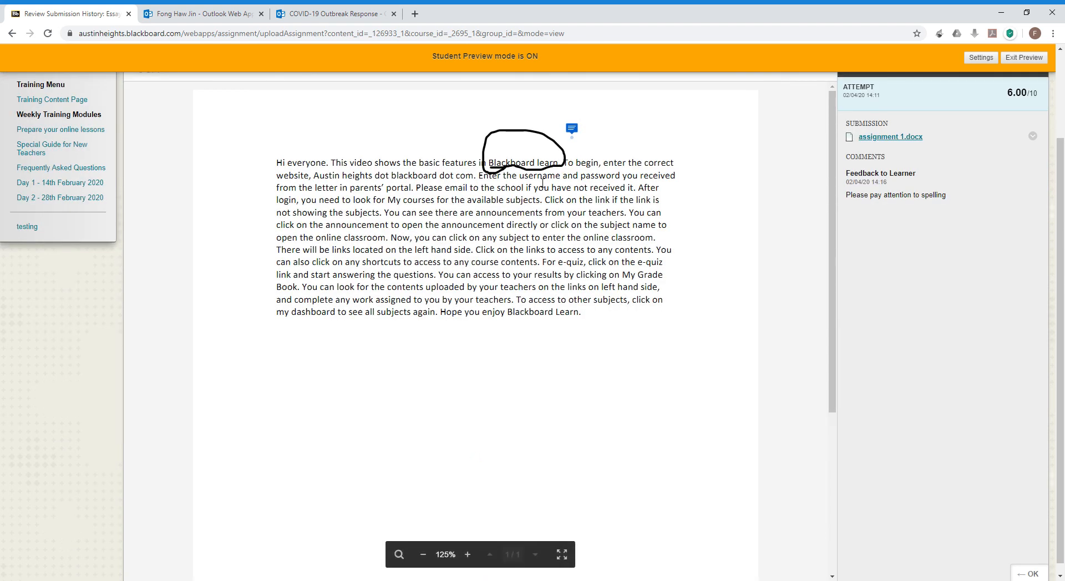
{"action": "left_click", "coordinate": [574, 135]}
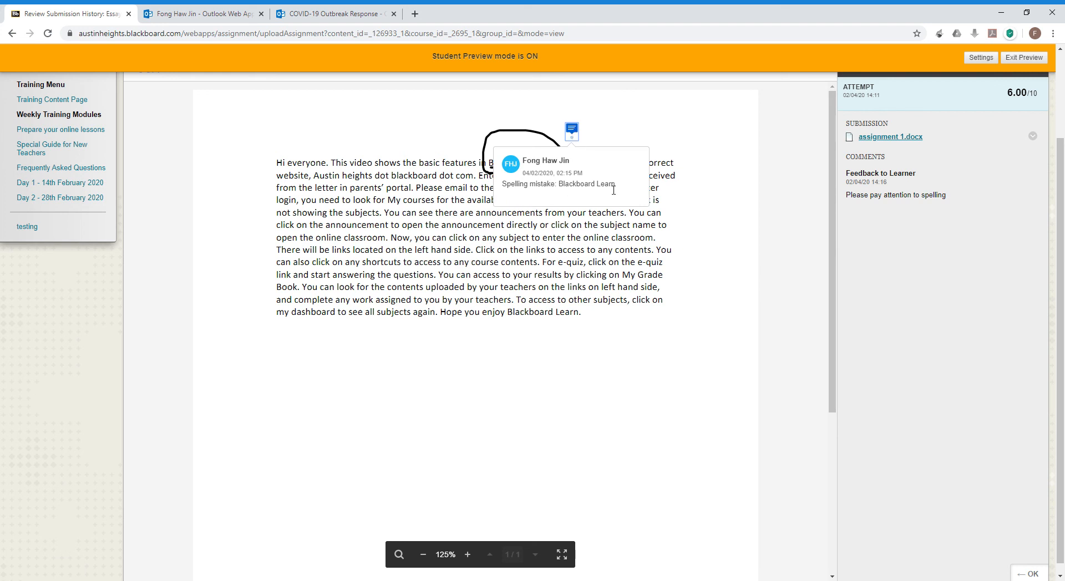
{"action": "left_click", "coordinate": [732, 245]}
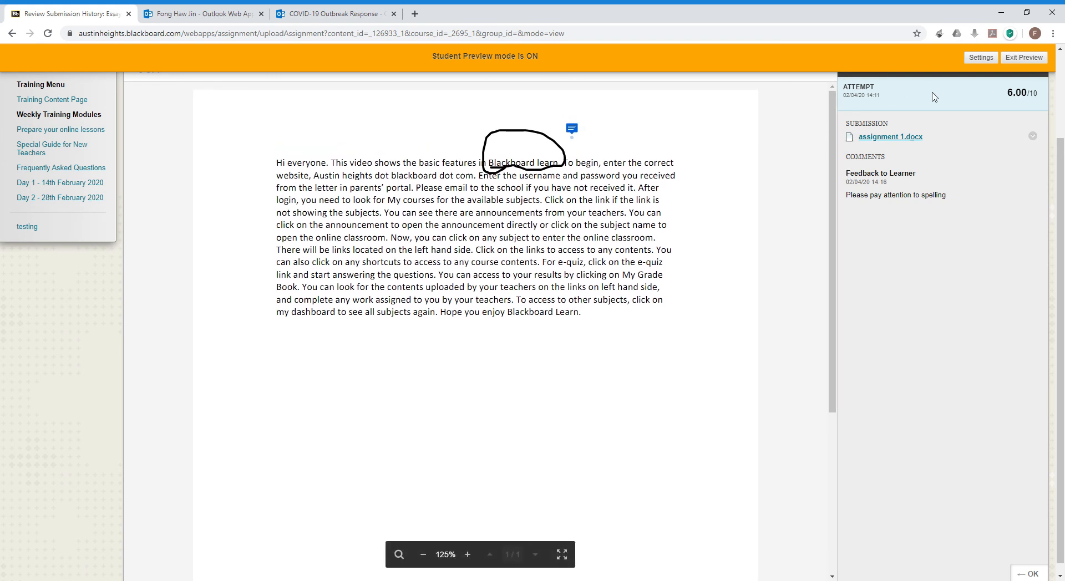
{"action": "left_click", "coordinate": [1030, 59]}
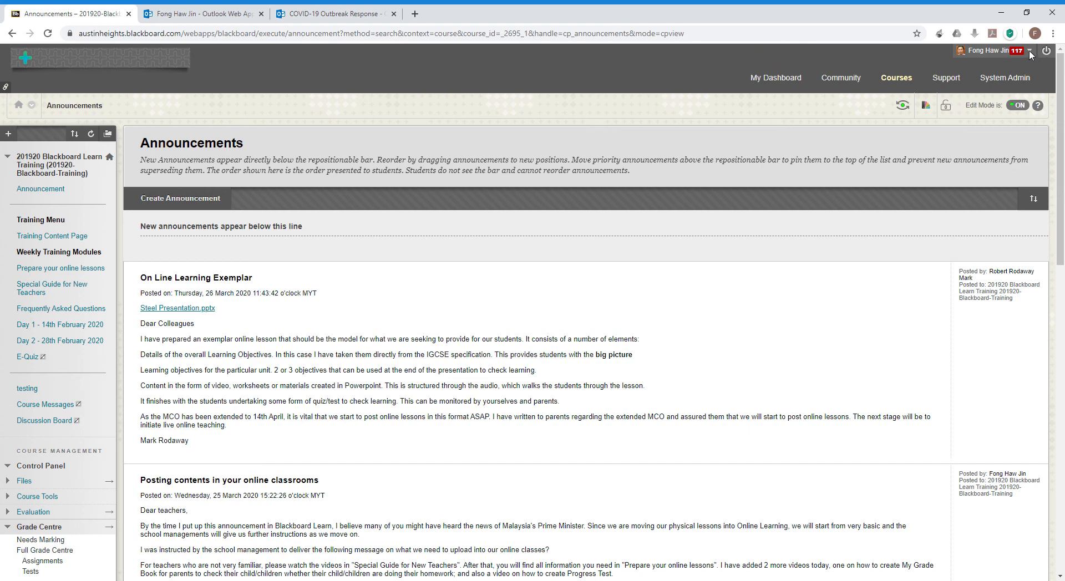
Open the account's personal information for editing to check the registered email address, and cancel without changes.
{"action": "left_click", "coordinate": [1029, 52]}
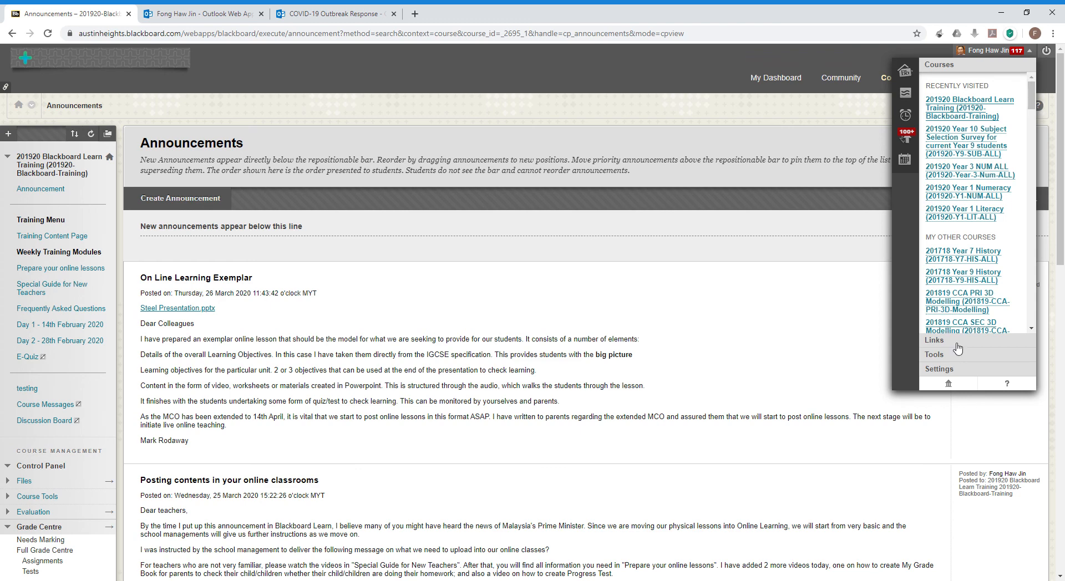
{"action": "left_click", "coordinate": [961, 370]}
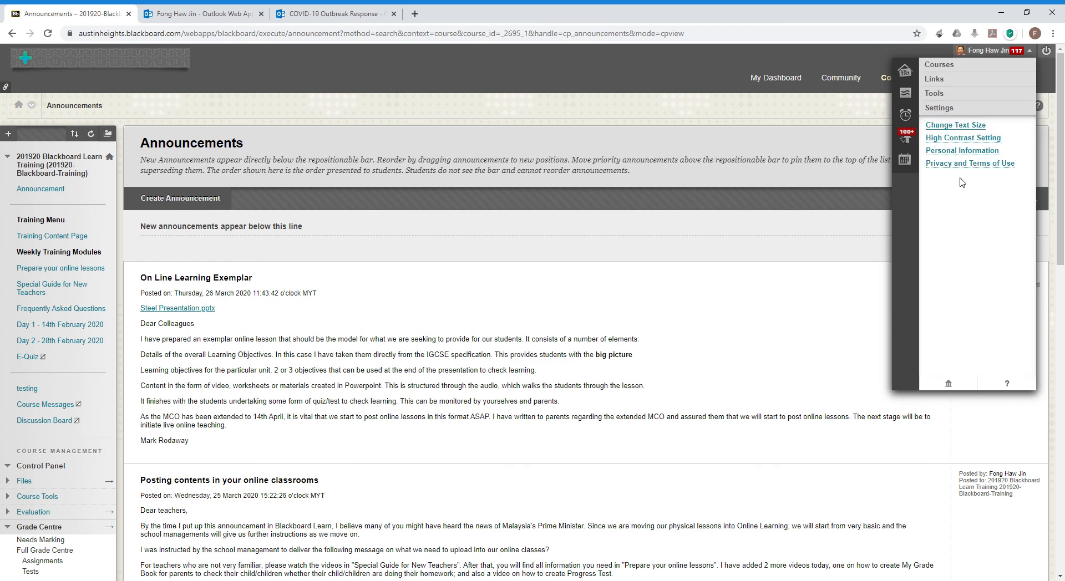
{"action": "left_click", "coordinate": [962, 151]}
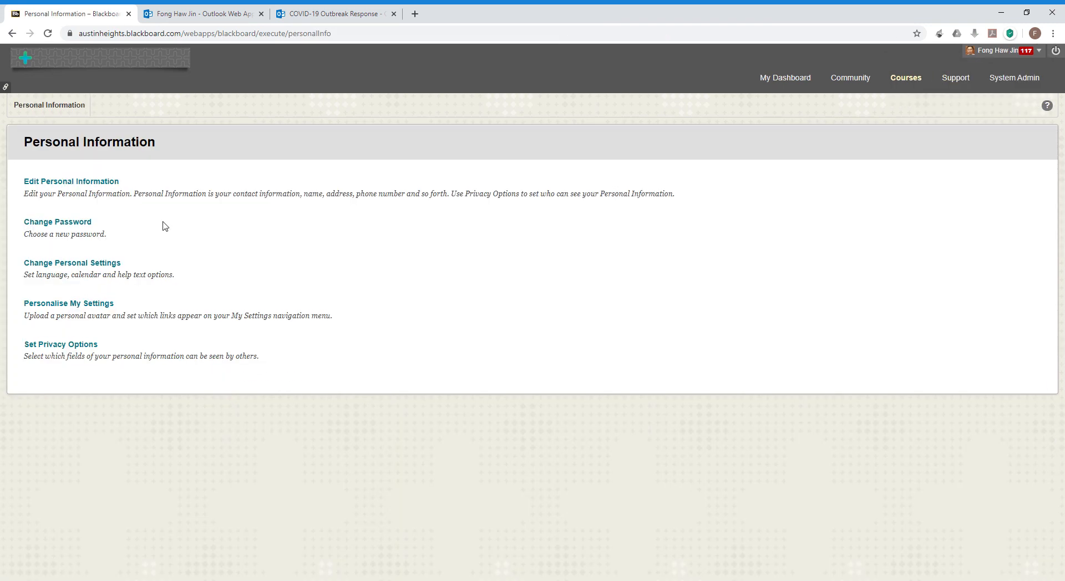
{"action": "left_click", "coordinate": [104, 183]}
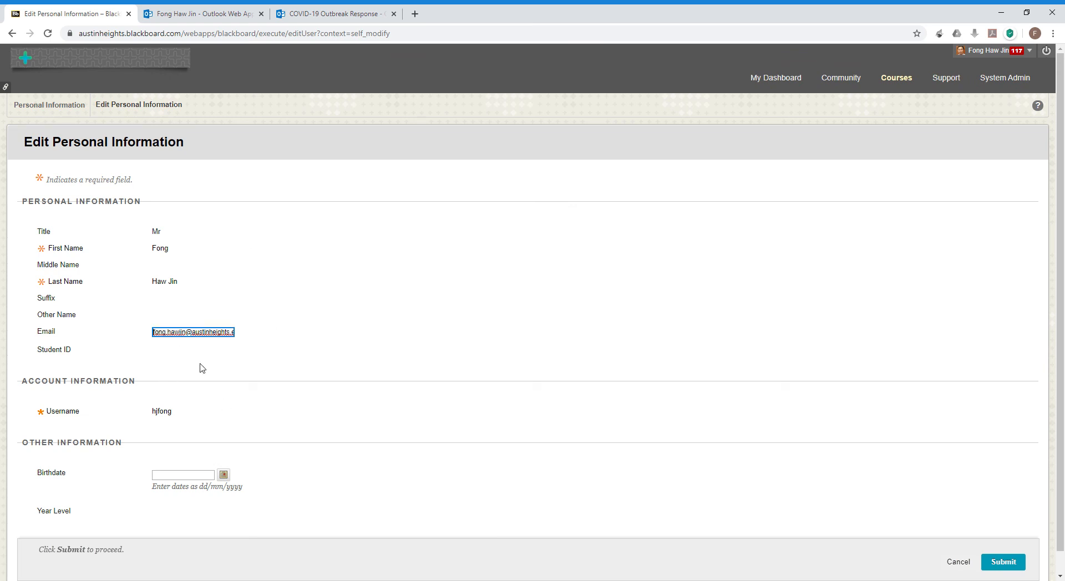
{"action": "left_click", "coordinate": [959, 563]}
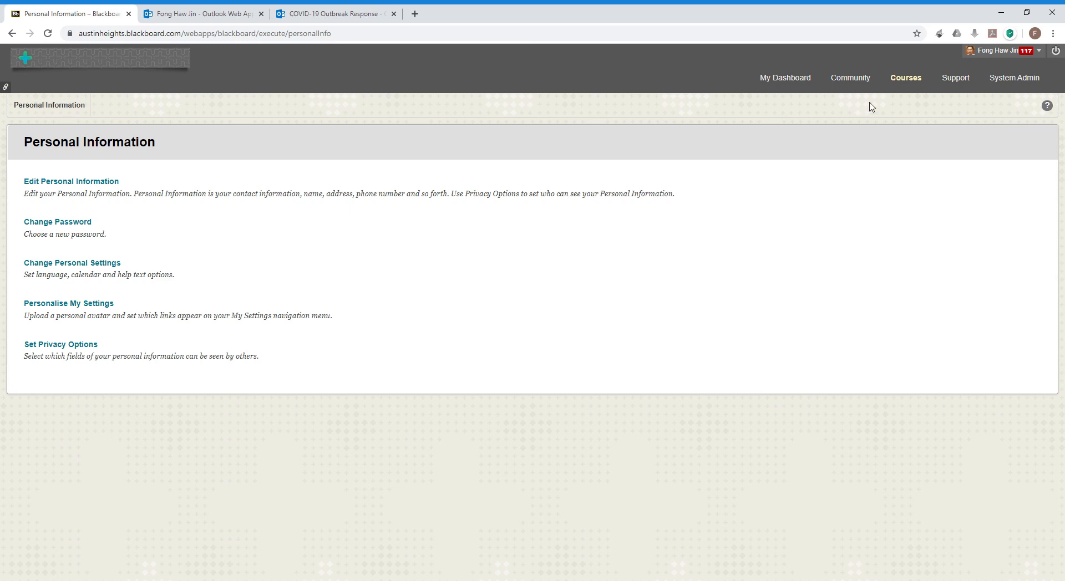
Open the "Posting contents in your online classrooms" announcement in the 201920 Blackboard Learn Training course for editing, review its email option, and cancel.
{"action": "left_click", "coordinate": [797, 78]}
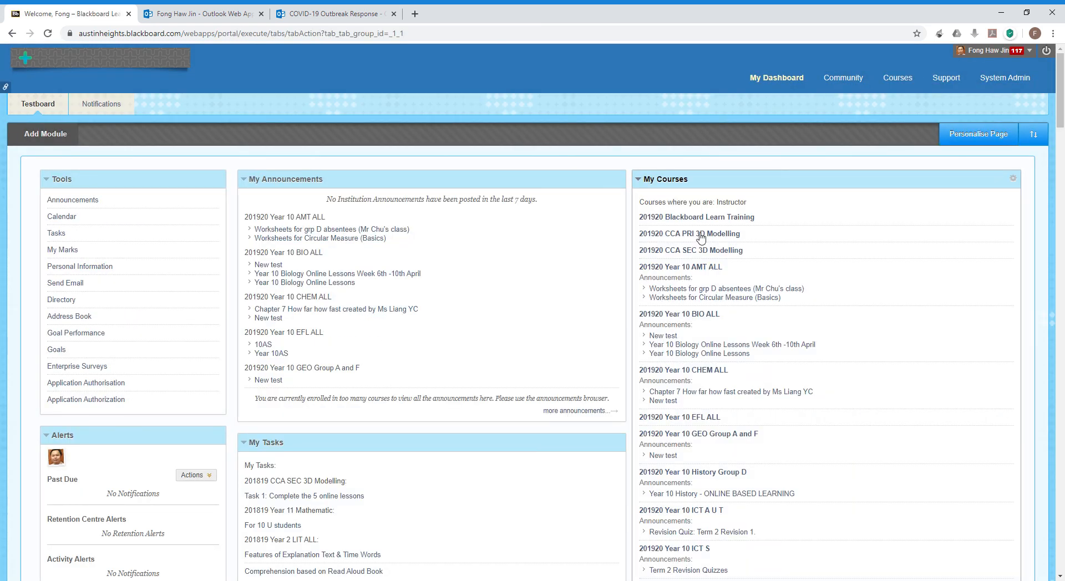
{"action": "left_click", "coordinate": [701, 220]}
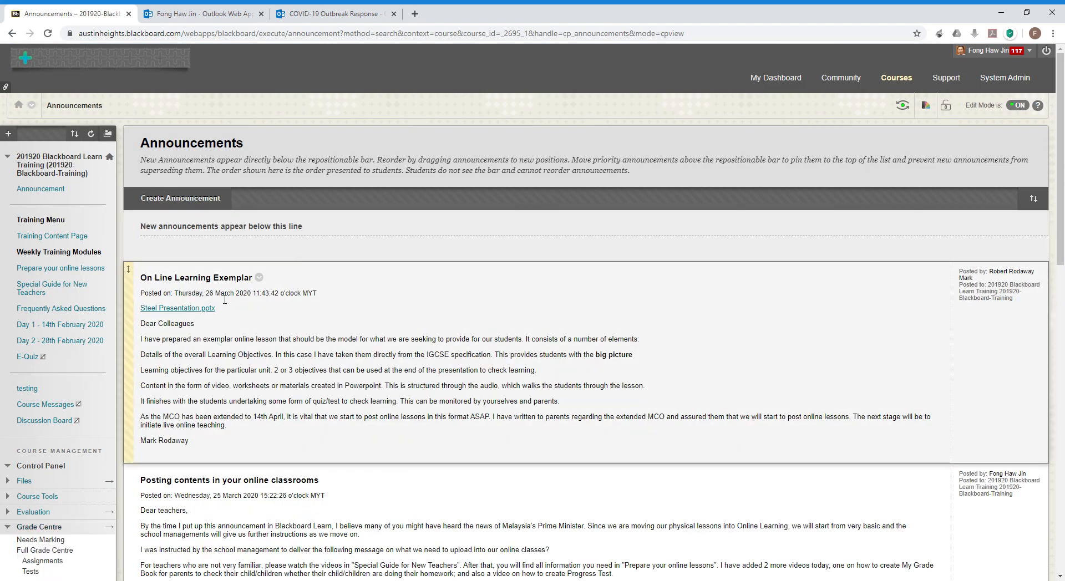
{"action": "scroll", "coordinate": [264, 333], "scroll_direction": "down", "scroll_amount": 2}
{"action": "scroll", "coordinate": [264, 333], "scroll_direction": "down", "scroll_amount": 2}
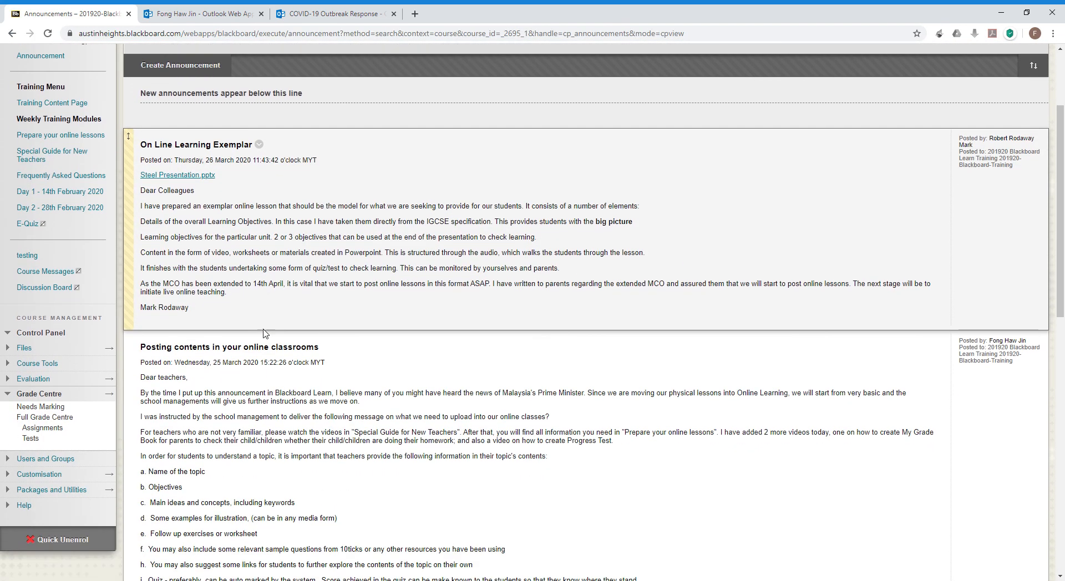
{"action": "left_click", "coordinate": [326, 347]}
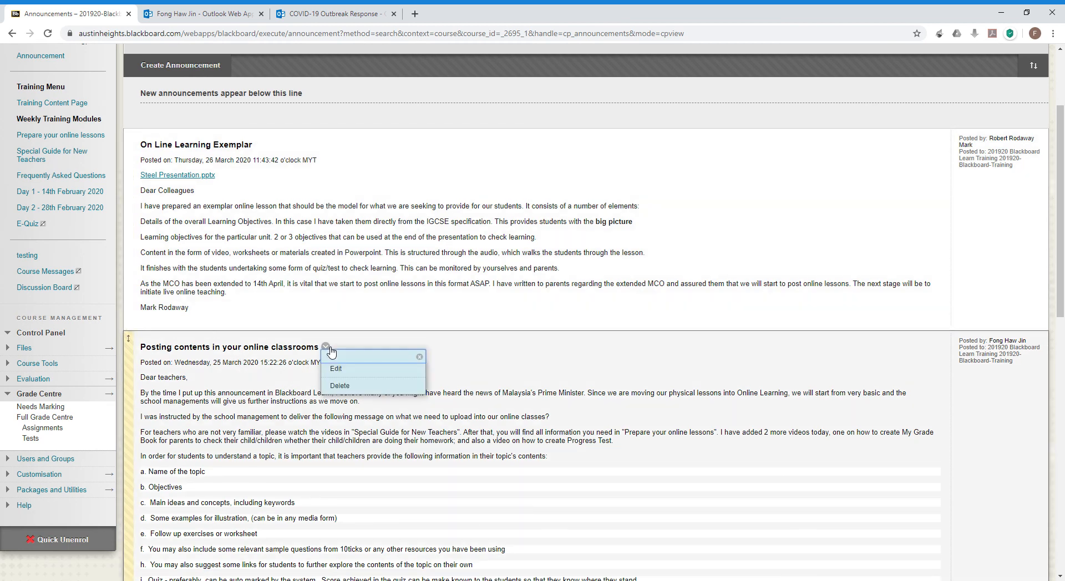
{"action": "left_click", "coordinate": [328, 371]}
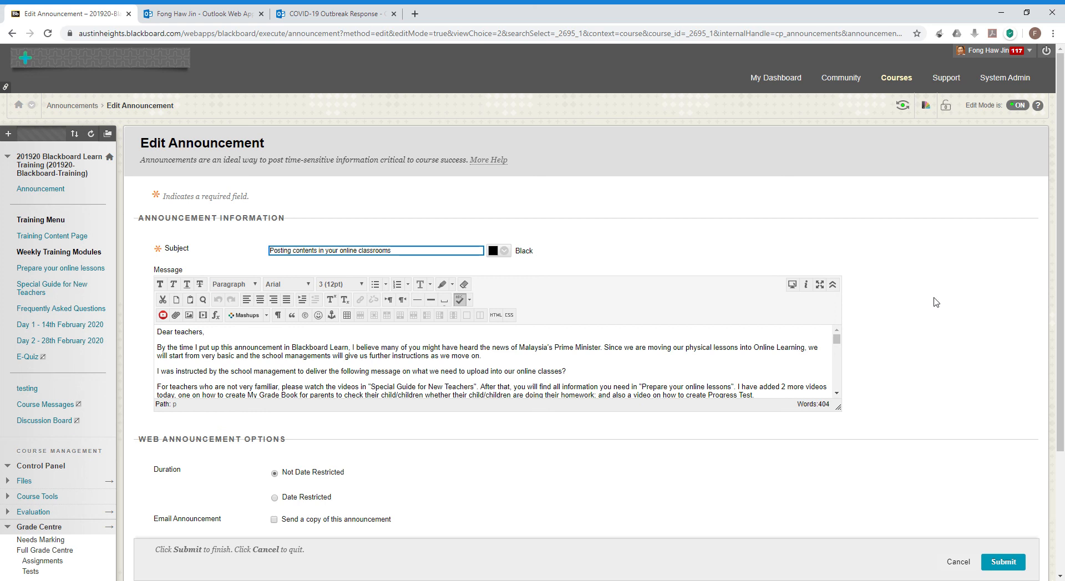
{"action": "left_click", "coordinate": [955, 570]}
{"action": "left_click", "coordinate": [957, 561]}
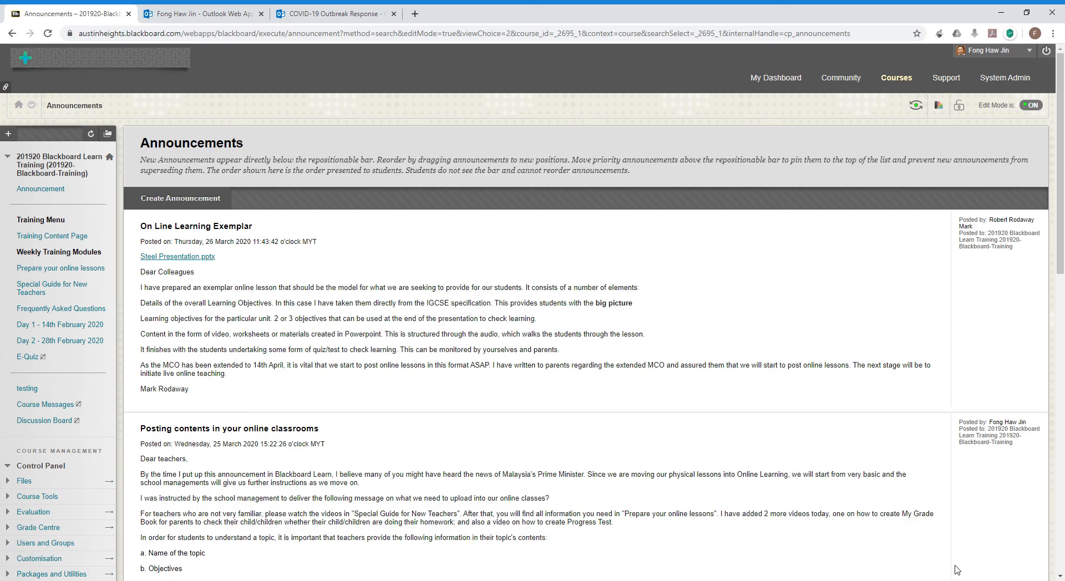